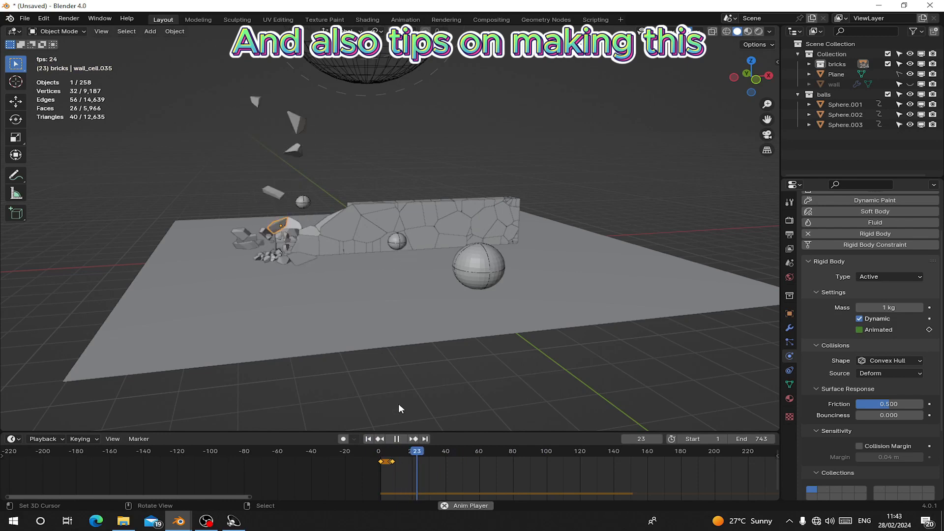
{"action": "key", "text": "g"}
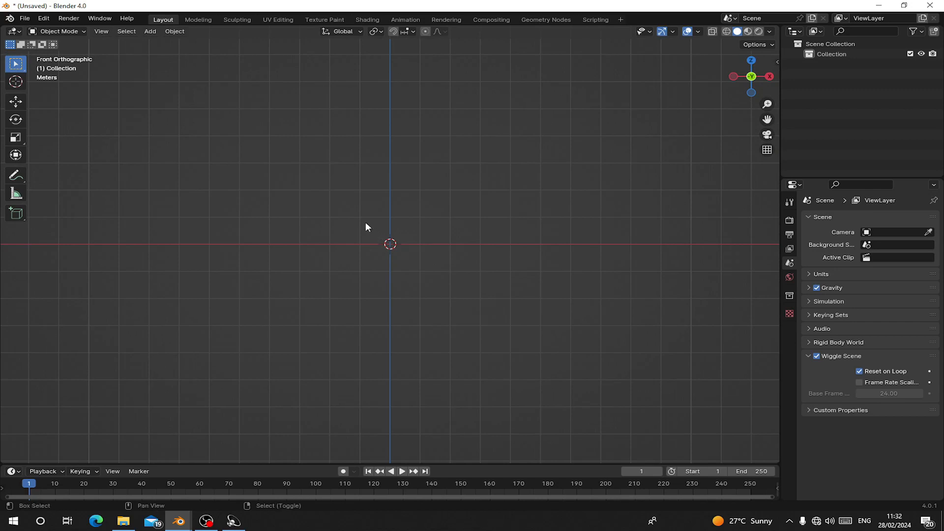
- Add a UV sphere and move it along the X axis to about -5.47 m
{"action": "middle_click_drag", "start_coordinate": [367, 225], "coordinate": [344, 181]}
{"action": "key", "text": "shift+a"}
{"action": "mouse_move", "coordinate": [343, 177]}
{"action": "left_click", "coordinate": [388, 206]}
{"action": "middle_click_drag", "start_coordinate": [388, 229], "coordinate": [390, 206]}
{"action": "key", "text": "g"}
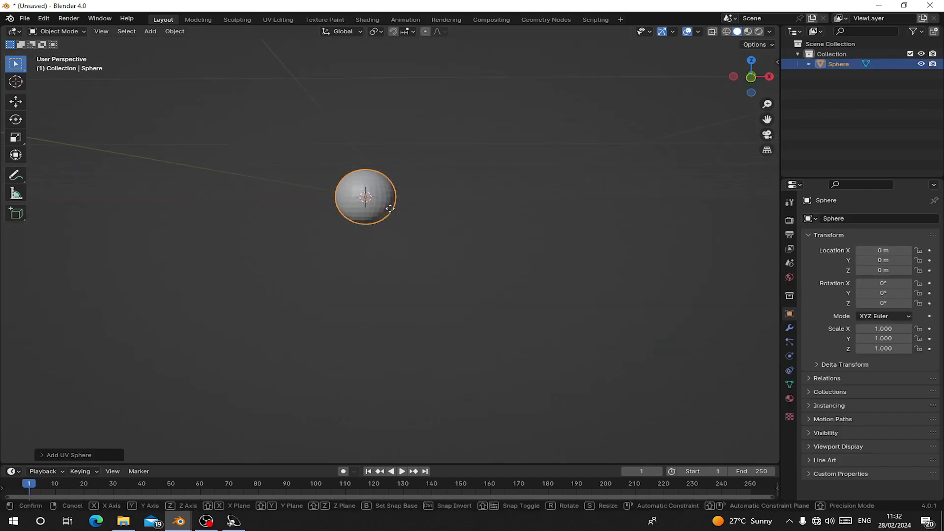
{"action": "key", "text": "y"}
{"action": "key", "text": "y"}
{"action": "key", "text": "y"}
{"action": "right_click", "coordinate": [273, 197]}
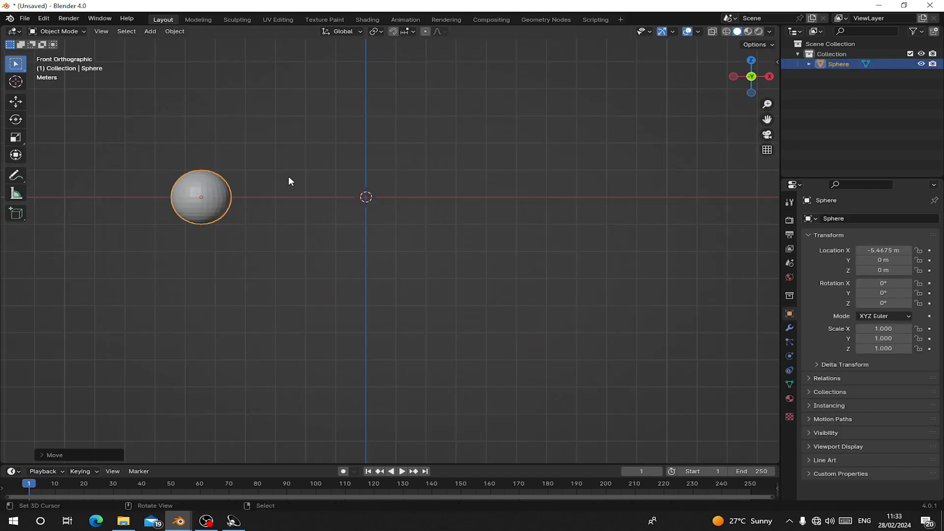
- Add a second UV sphere at the world origin and scale it down to about 0.22
{"action": "key", "text": "shift+a"}
{"action": "mouse_move", "coordinate": [289, 176]}
{"action": "left_click", "coordinate": [359, 202]}
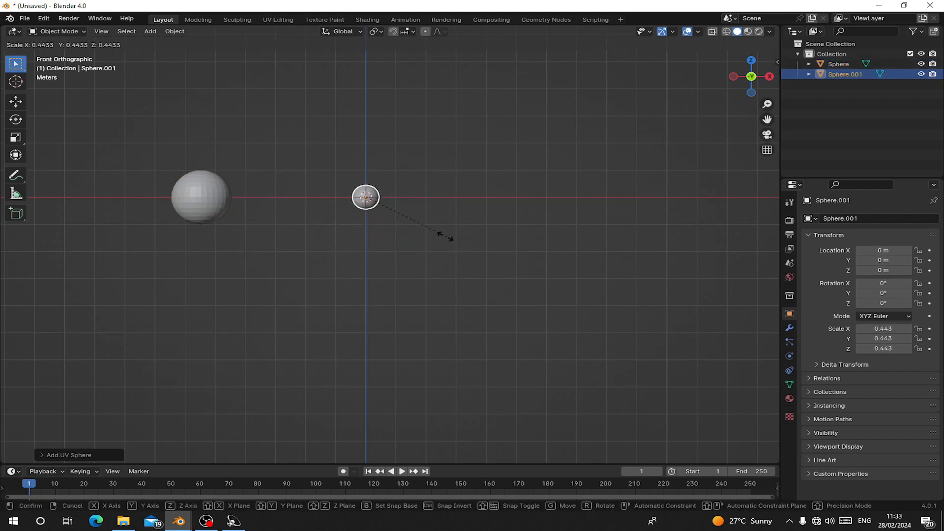
- Parent the small sphere at the origin to the large sphere using the Object parent type
{"action": "left_click", "coordinate": [202, 207], "text": "shift"}
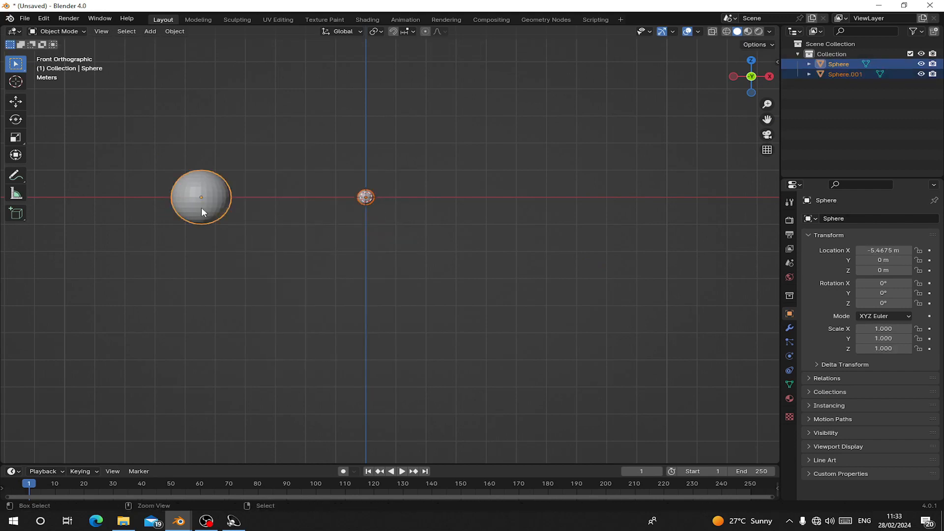
{"action": "key", "text": "ctrl+p"}
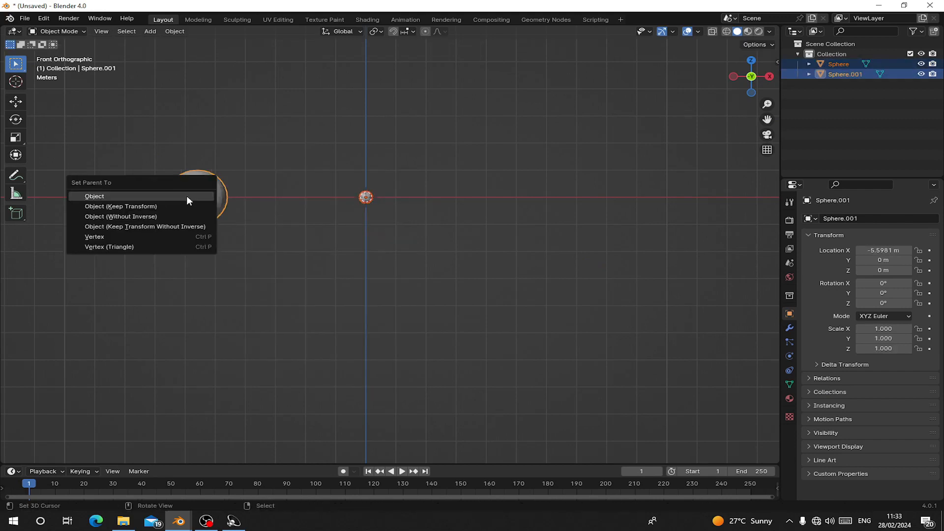
{"action": "left_click", "coordinate": [187, 196]}
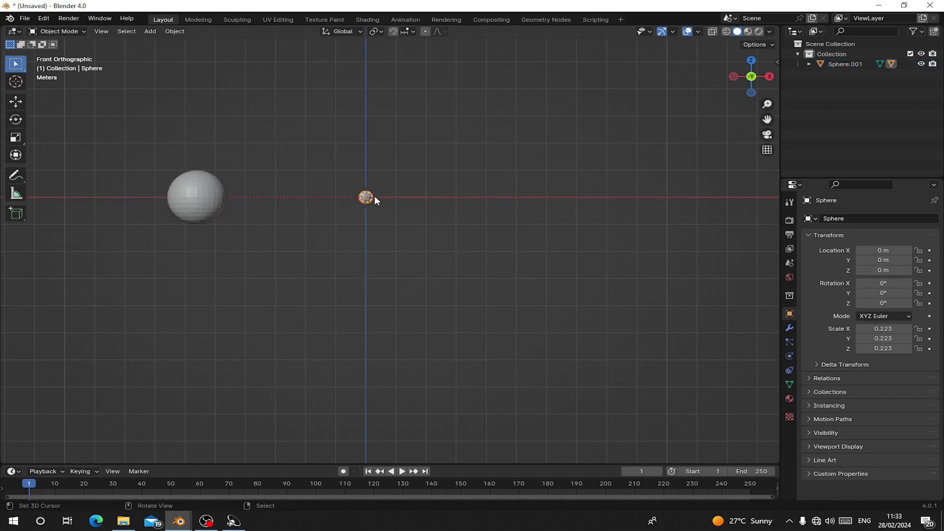
{"action": "key", "text": "g"}
{"action": "key", "text": "Escape"}
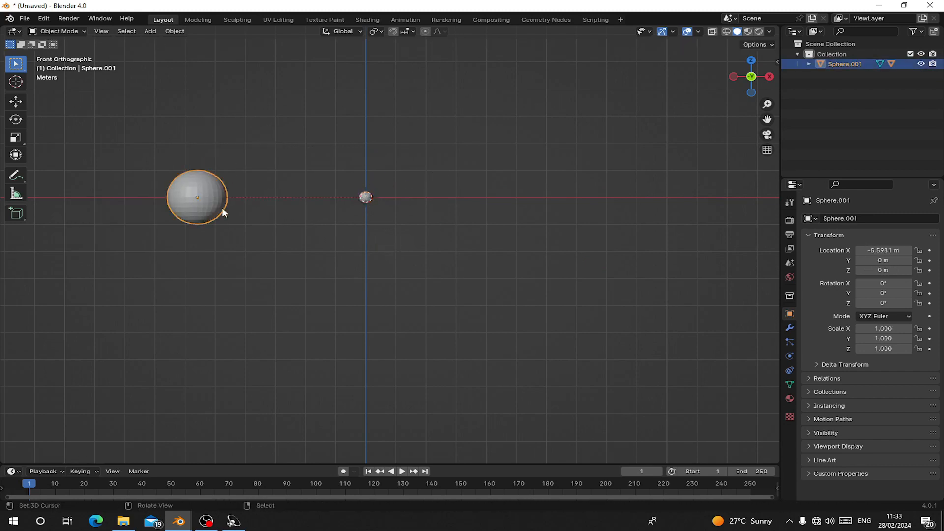
- Set the large sphere's instancing to Vertices
{"action": "left_click", "coordinate": [830, 408]}
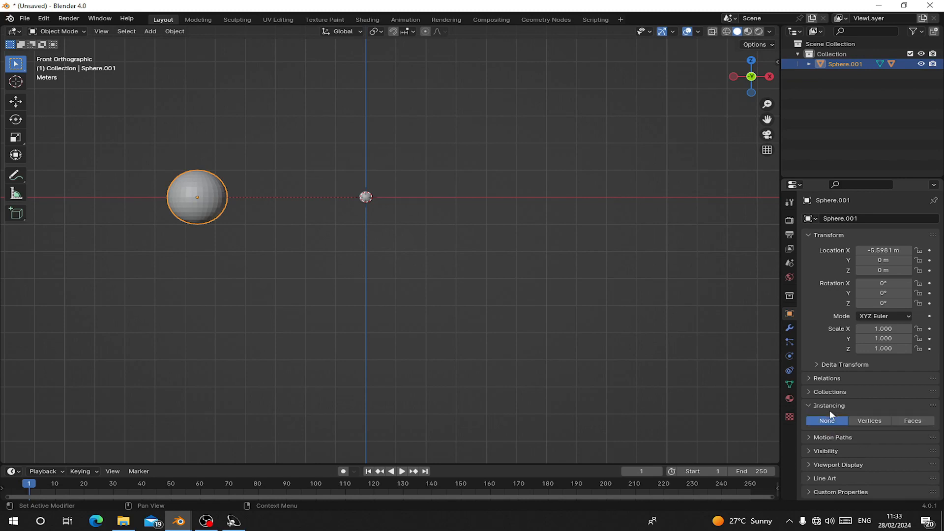
{"action": "left_click", "coordinate": [869, 421]}
{"action": "middle_click_drag", "start_coordinate": [370, 159], "coordinate": [380, 161], "text": "shift"}
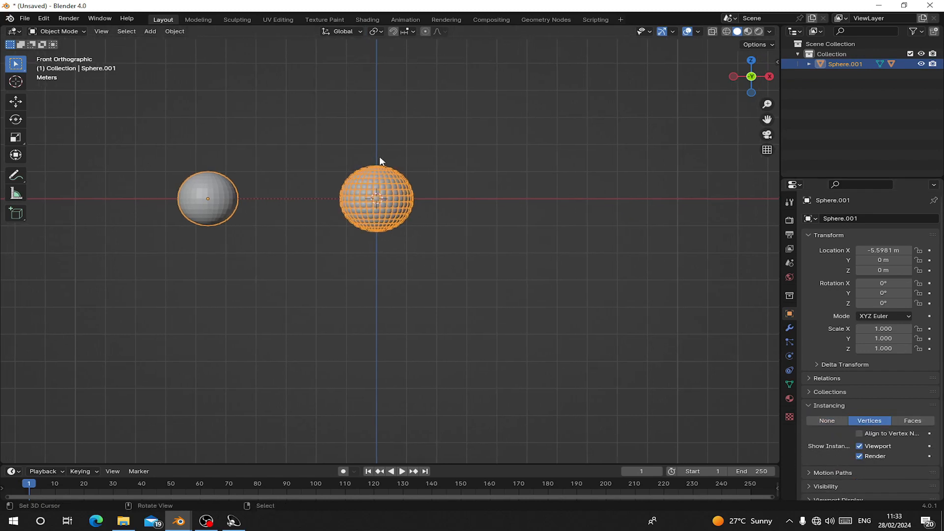
{"action": "scroll", "coordinate": [381, 161], "scroll_direction": "up", "scroll_amount": 4}
- Select the small child sphere and scale it down to about 0.098 so that its instances separate
{"action": "left_click", "coordinate": [809, 64]}
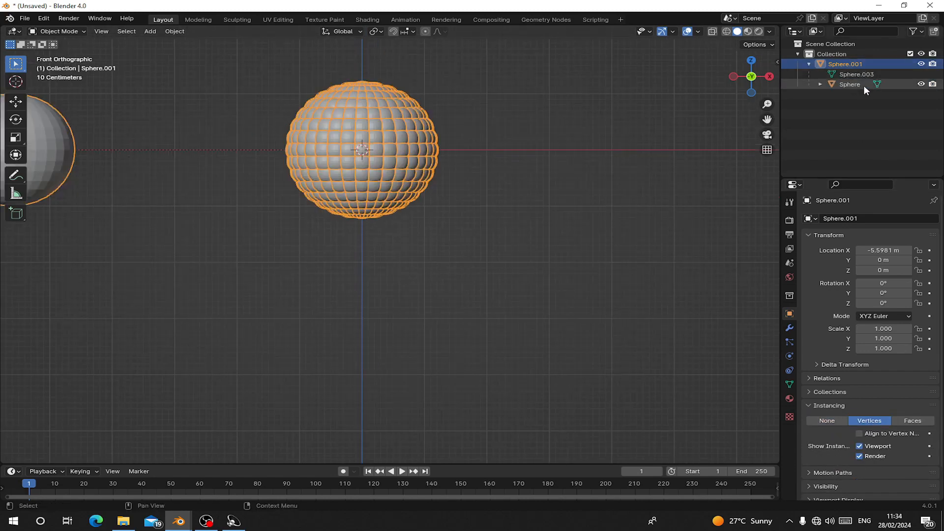
{"action": "left_click", "coordinate": [864, 85]}
{"action": "key", "text": "s"}
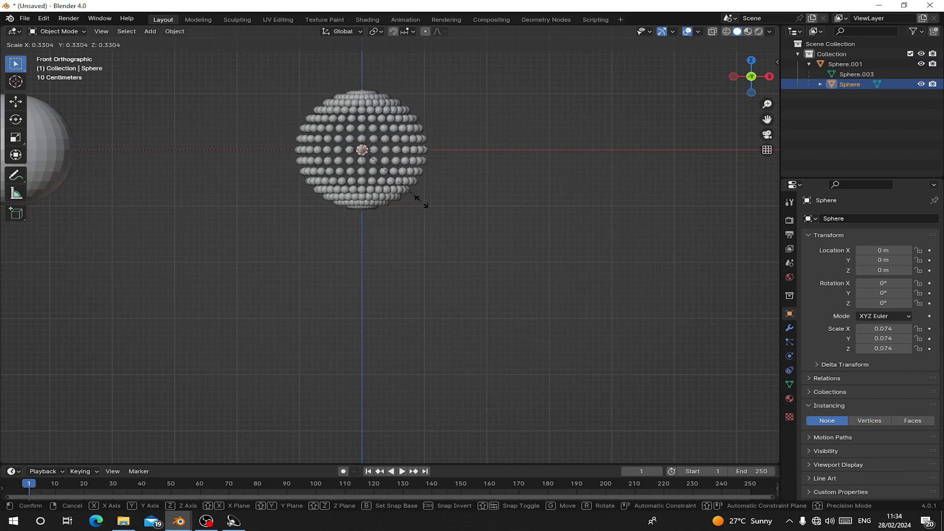
{"action": "left_click", "coordinate": [433, 225]}
{"action": "scroll", "coordinate": [224, 258], "scroll_direction": "down", "scroll_amount": 3}
{"action": "middle_click_drag", "start_coordinate": [198, 168], "coordinate": [261, 168], "text": "shift"}
- Make the instances of the large sphere real
{"action": "left_click", "coordinate": [220, 198]}
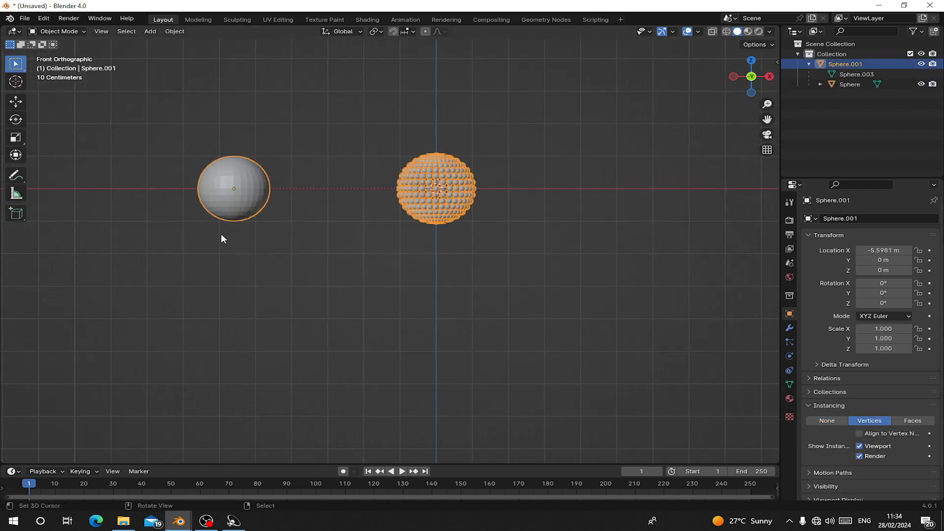
{"action": "key", "text": "ctrl+a"}
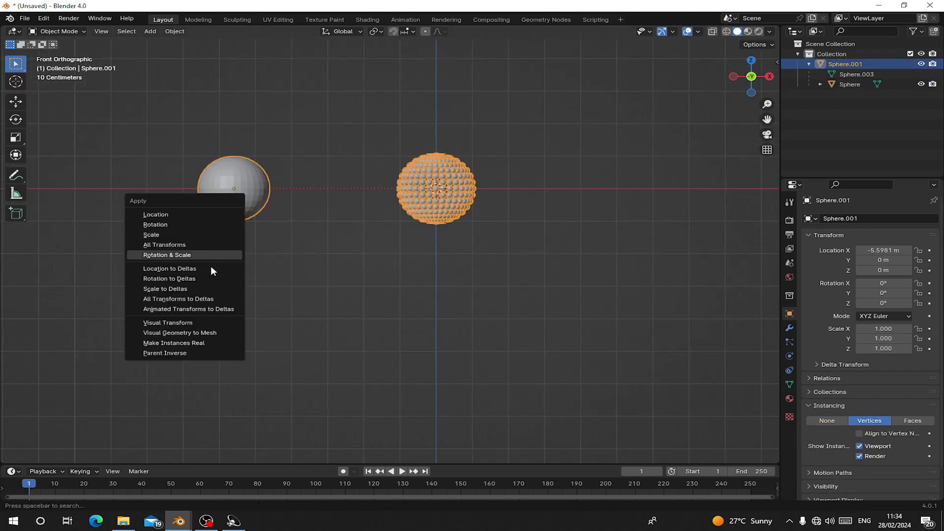
{"action": "left_click", "coordinate": [218, 343]}
{"action": "scroll", "coordinate": [491, 109], "scroll_direction": "up", "scroll_amount": 2}
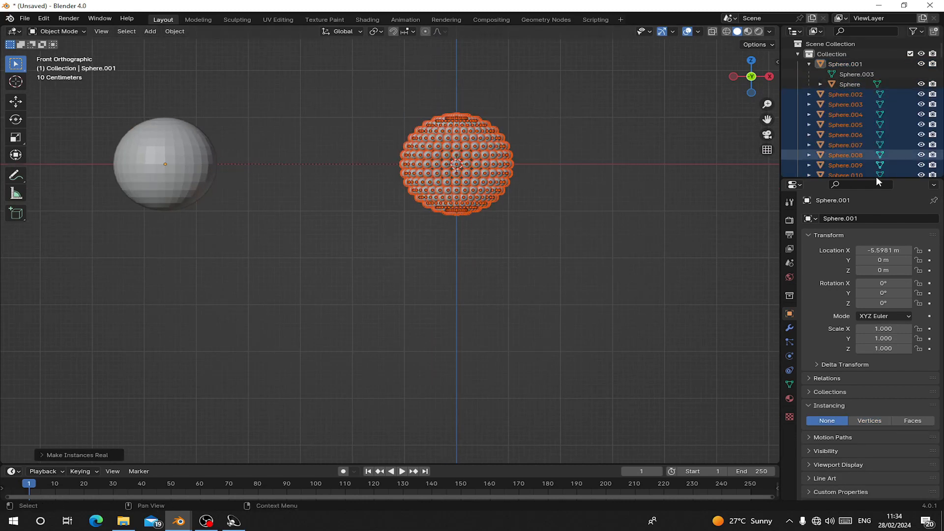
- Move all the real instance spheres into a new collection named "balls"
{"action": "scroll", "coordinate": [865, 119], "scroll_direction": "down", "scroll_amount": 4}
{"action": "key", "text": "m"}
{"action": "left_click", "coordinate": [420, 186]}
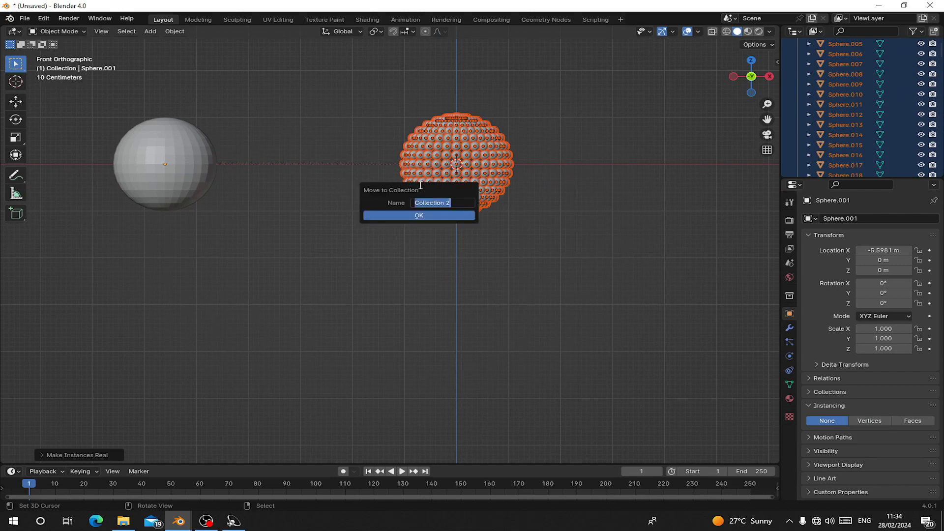
{"action": "type", "text": "b"}
{"action": "key", "text": "Return"}
{"action": "key", "text": "Return"}
- Exclude the balls collection, delete the two original spheres, and include the balls collection again
{"action": "left_click", "coordinate": [911, 95]}
{"action": "key", "text": "a"}
{"action": "key", "text": "x"}
{"action": "left_click", "coordinate": [338, 244]}
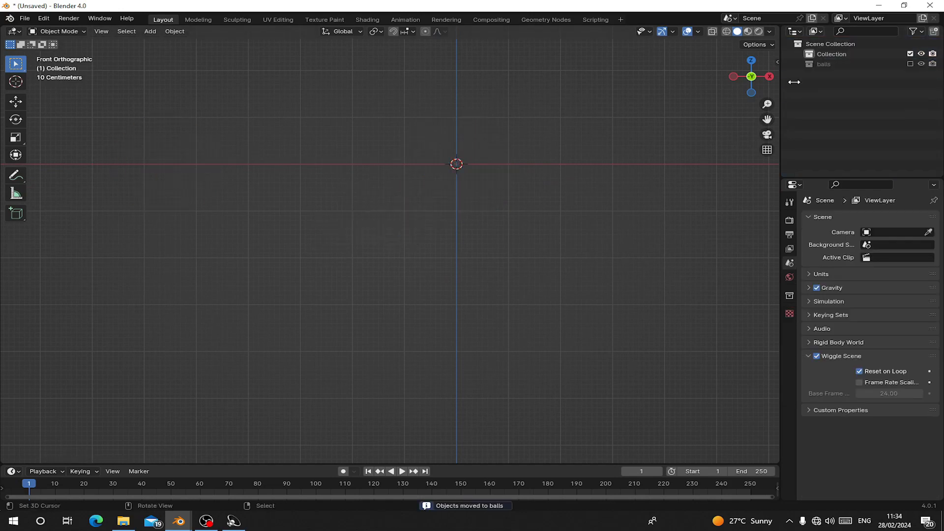
{"action": "left_click", "coordinate": [910, 64]}
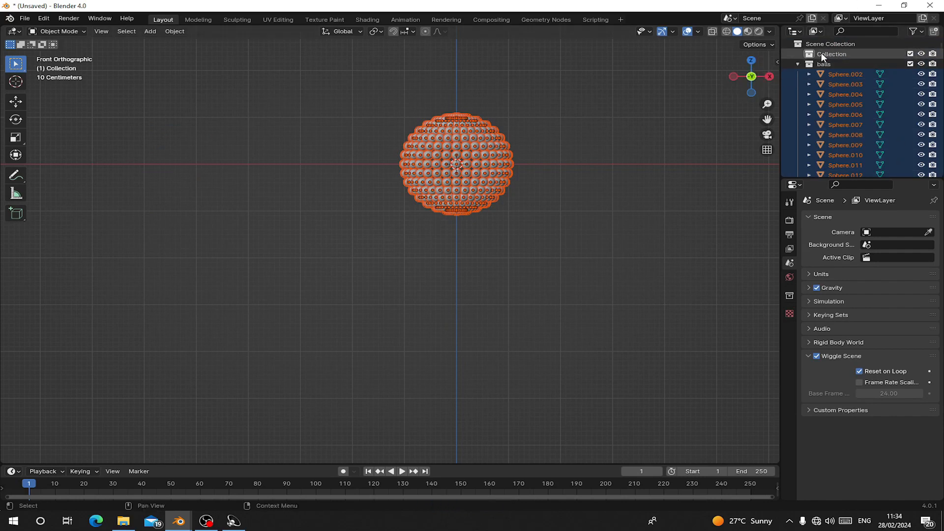
{"action": "left_click", "coordinate": [798, 63]}
- Set the origin of all the small spheres to their geometry and apply their scale
{"action": "left_click", "coordinate": [174, 31]}
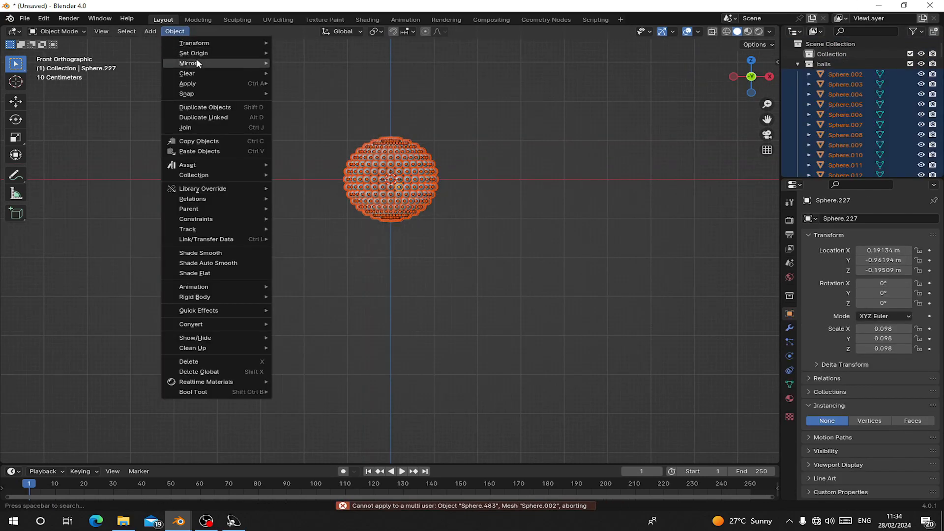
{"action": "mouse_move", "coordinate": [197, 52]}
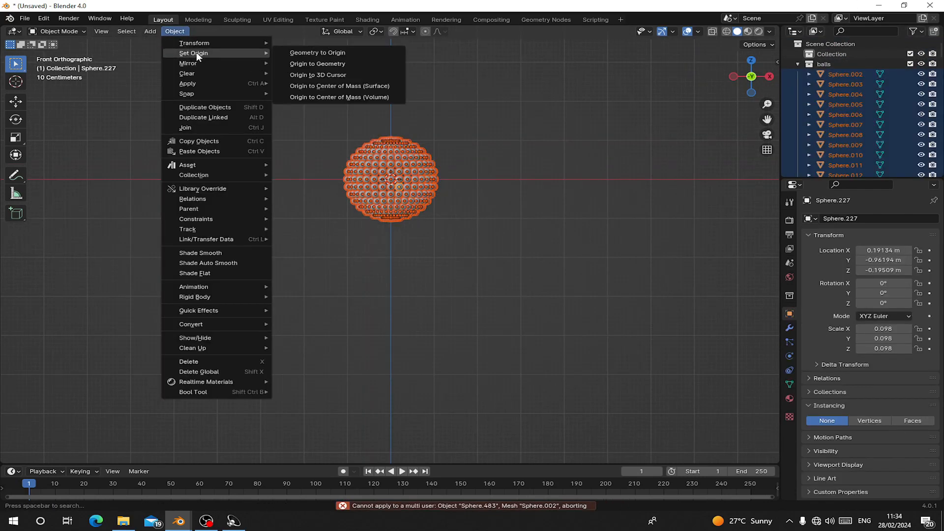
{"action": "left_click", "coordinate": [307, 64]}
{"action": "key", "text": "ctrl+a"}
{"action": "left_click", "coordinate": [383, 175]}
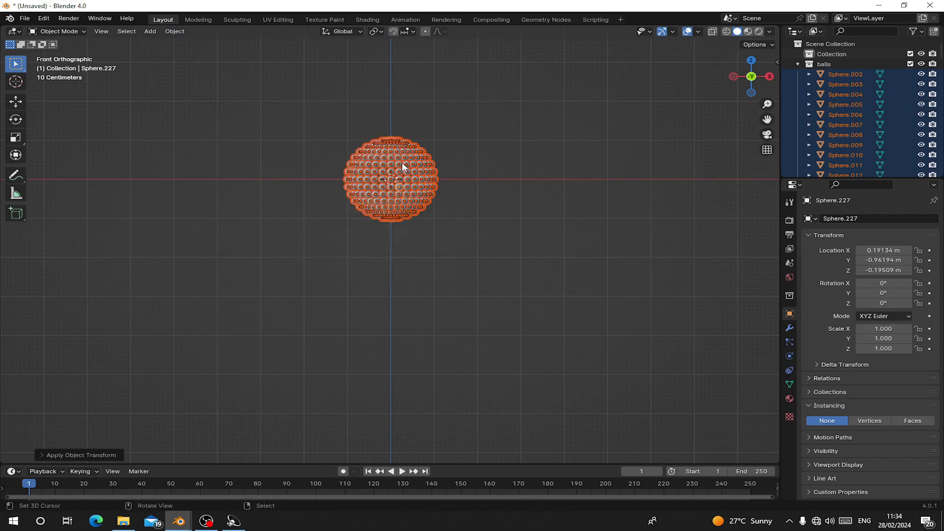
- Raise the whole cluster of balls about 3.1 m along the Z axis
{"action": "key", "text": "g"}
{"action": "key", "text": "z"}
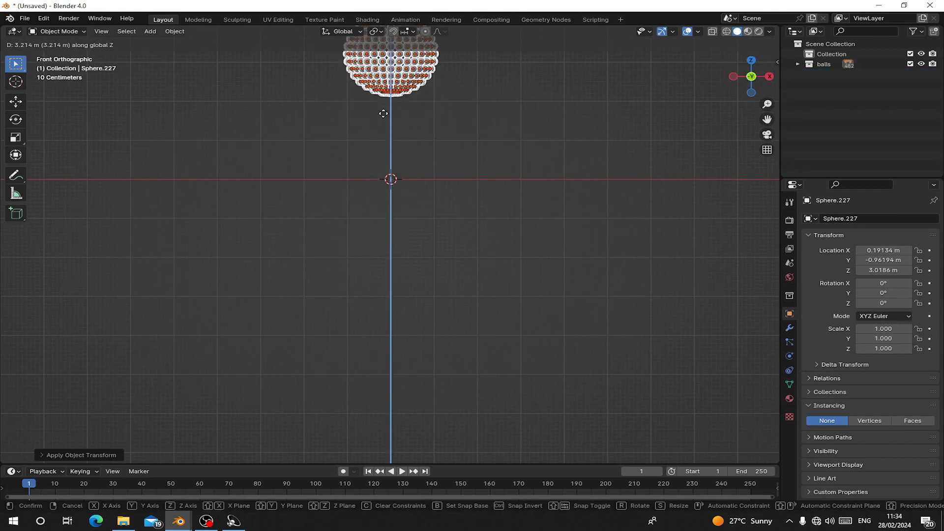
{"action": "left_click", "coordinate": [383, 116]}
- Add a ground plane at the world origin and scale it up to about 9.05
{"action": "key", "text": "shift+a"}
{"action": "mouse_move", "coordinate": [454, 102]}
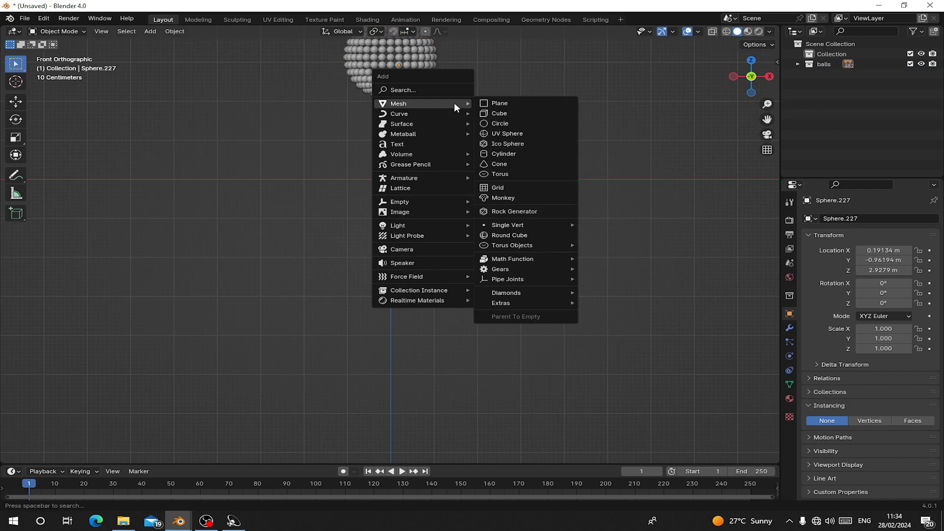
{"action": "left_click", "coordinate": [516, 104]}
{"action": "key", "text": "s"}
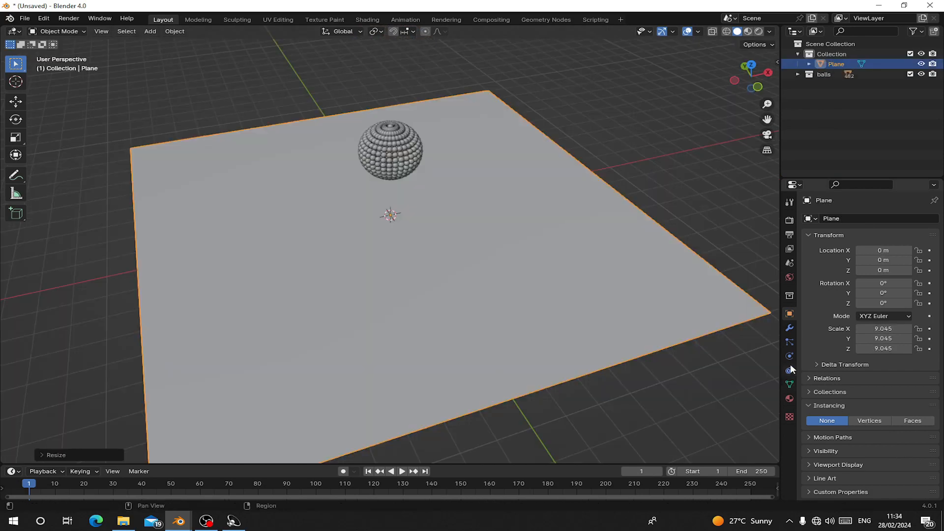
- Add a rigid body to the plane and set its type to Passive
{"action": "left_click", "coordinate": [790, 355]}
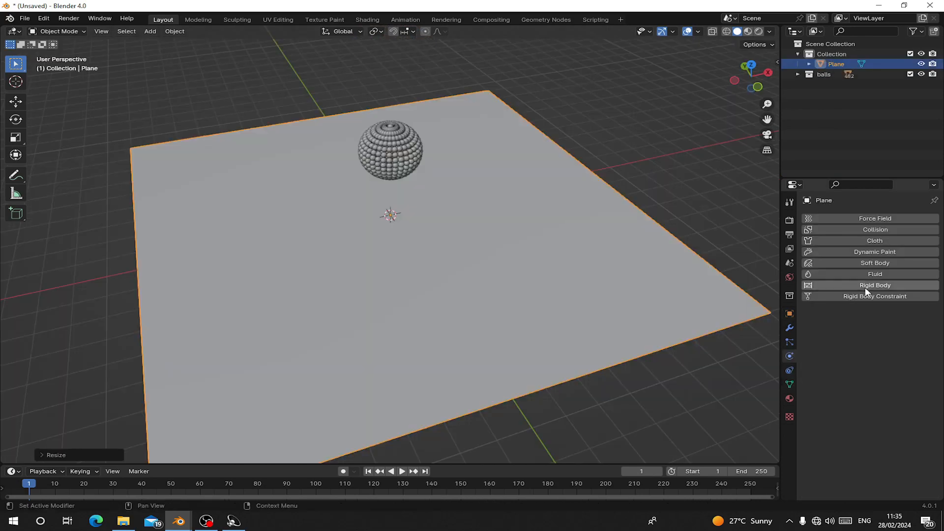
{"action": "left_click", "coordinate": [866, 287]}
{"action": "left_click", "coordinate": [878, 325]}
{"action": "left_click", "coordinate": [877, 350]}
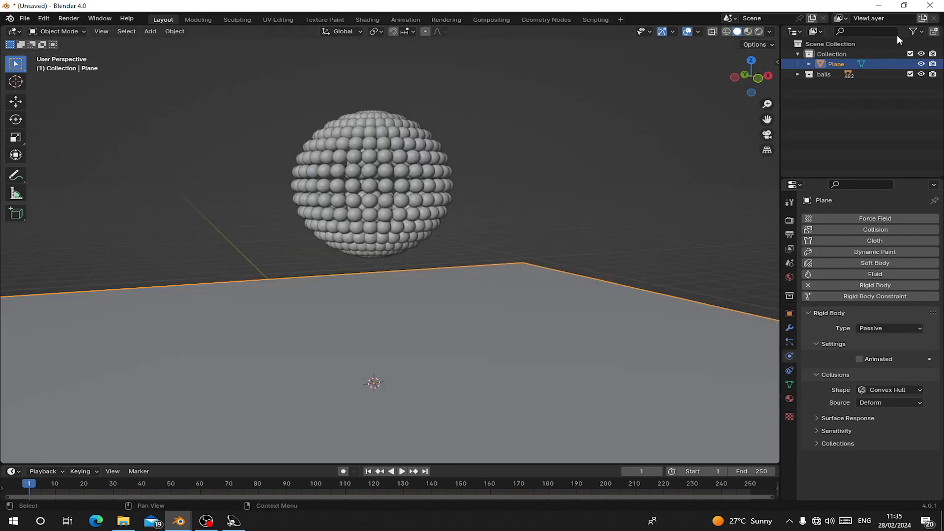
- Show the selectability toggles in the Outliner and make the plane unselectable
{"action": "left_click", "coordinate": [914, 31]}
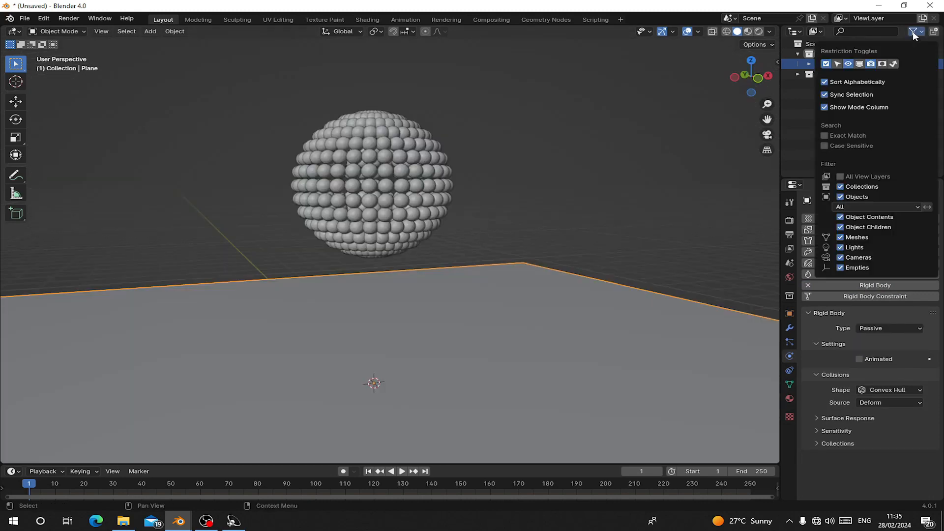
{"action": "left_click", "coordinate": [838, 63]}
{"action": "left_click", "coordinate": [910, 64]}
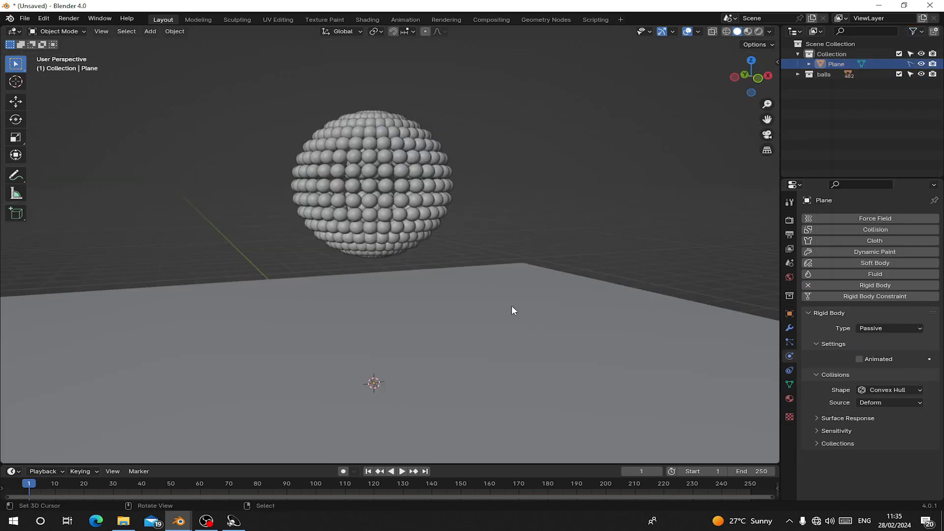
- Add an active rigid body to one ball in the middle of the cluster and set its collision shape to Sphere
{"action": "scroll", "coordinate": [367, 197], "scroll_direction": "up", "scroll_amount": 3}
{"action": "left_click", "coordinate": [384, 194]}
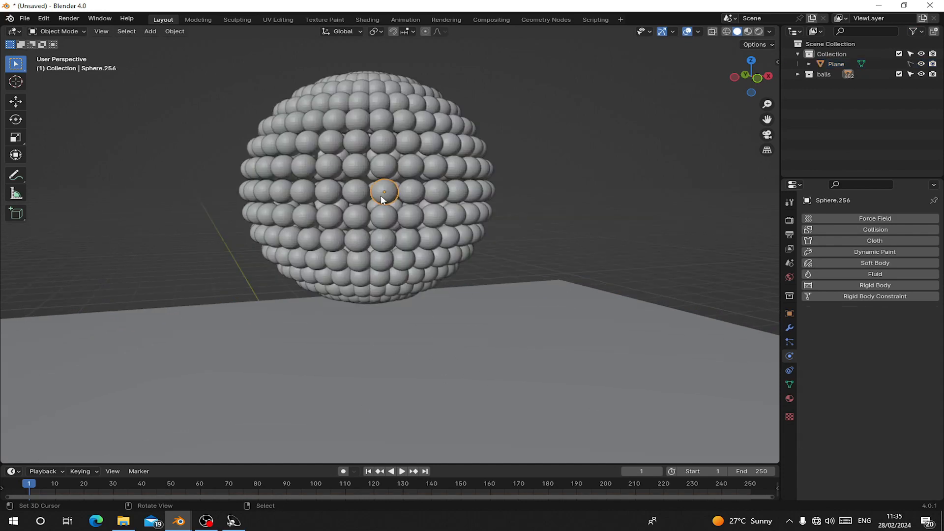
{"action": "left_click", "coordinate": [845, 284]}
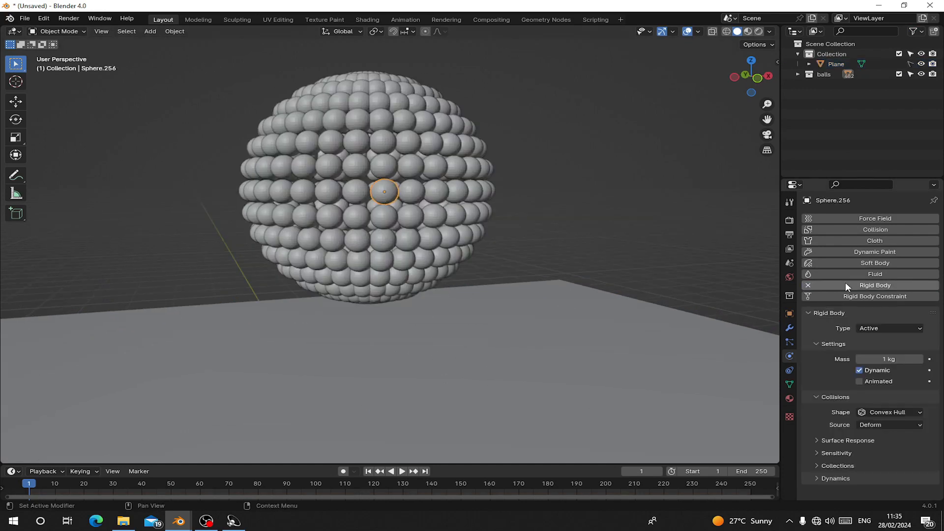
{"action": "left_click", "coordinate": [878, 414]}
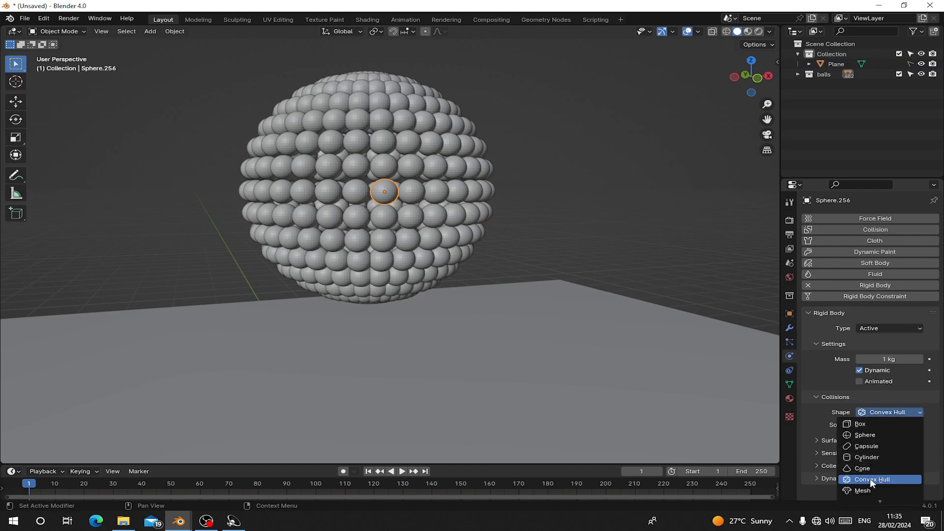
{"action": "left_click", "coordinate": [890, 436]}
- Play the rigid body simulation to check the single ball's fall, and return to the first frame
{"action": "key", "text": "space"}
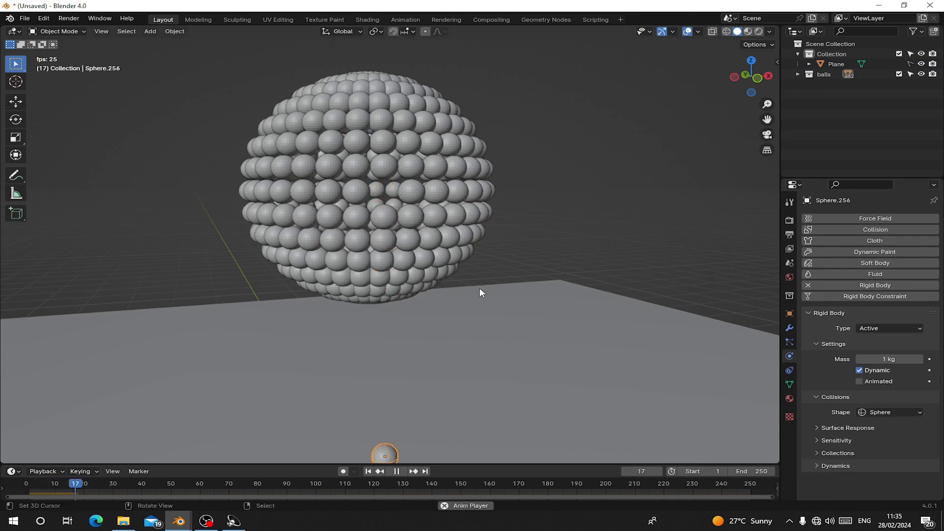
{"action": "scroll", "coordinate": [480, 289], "scroll_direction": "down", "scroll_amount": 4}
{"action": "left_click", "coordinate": [368, 471]}
{"action": "key", "text": "space"}
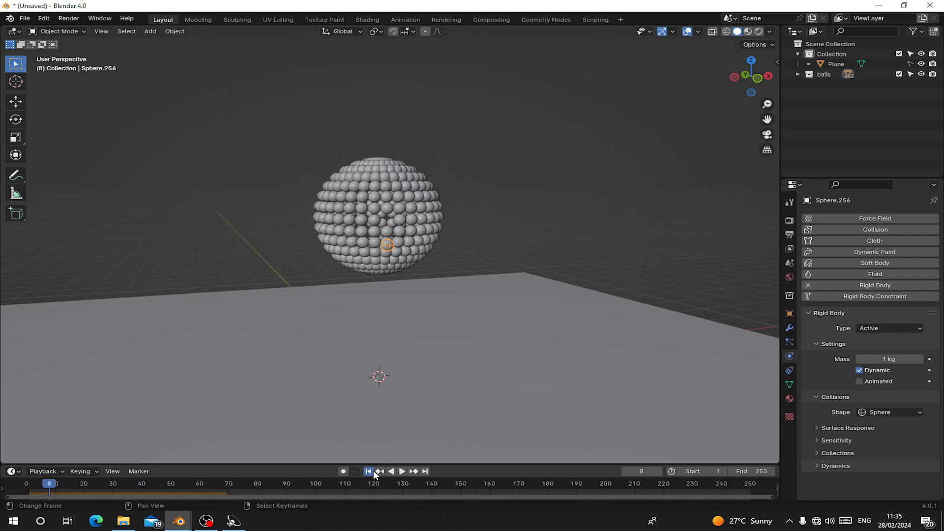
{"action": "left_click", "coordinate": [368, 472]}
- Box-select all the balls in the cluster and copy the rigid body settings from the active ball to them
{"action": "middle_click_drag", "start_coordinate": [359, 188], "coordinate": [355, 184]}
{"action": "scroll", "coordinate": [383, 213], "scroll_direction": "up", "scroll_amount": 1}
{"action": "key", "text": "b"}
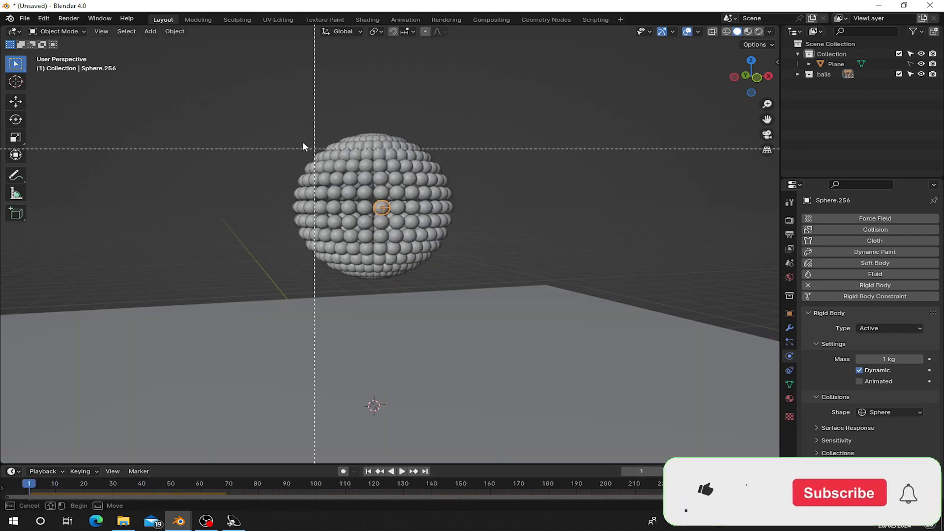
{"action": "left_click_drag", "start_coordinate": [221, 93], "coordinate": [544, 327]}
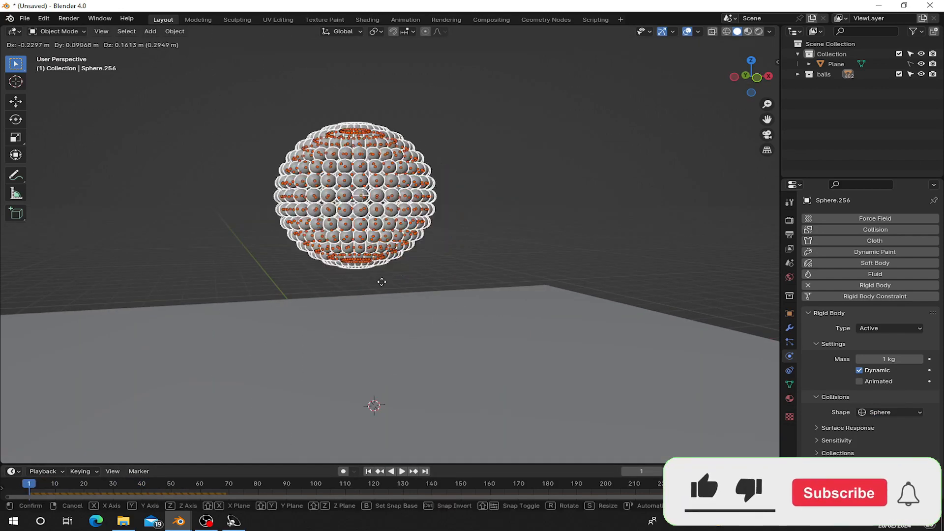
{"action": "left_click", "coordinate": [182, 32]}
{"action": "mouse_move", "coordinate": [221, 297]}
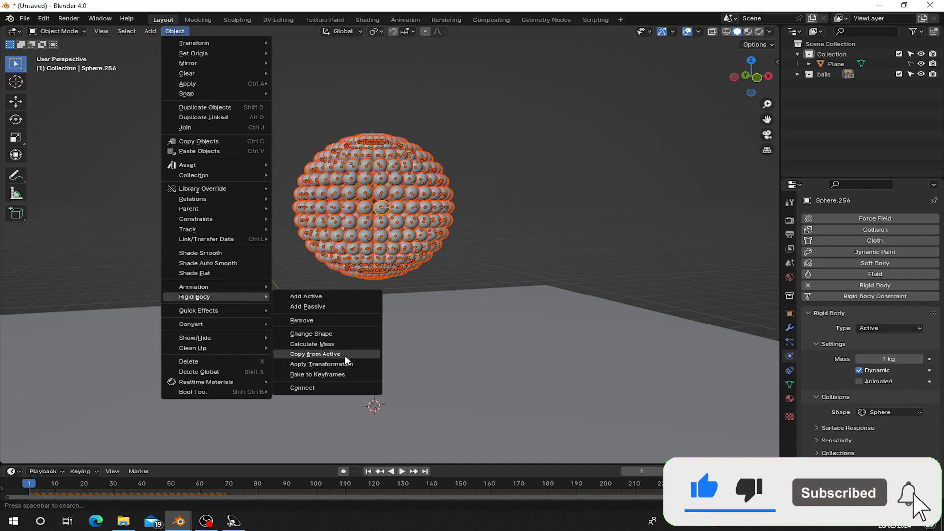
{"action": "left_click", "coordinate": [320, 355]}
- Play the rigid body simulation to check how the whole cluster falls, and return to the first frame
{"action": "key", "text": "space"}
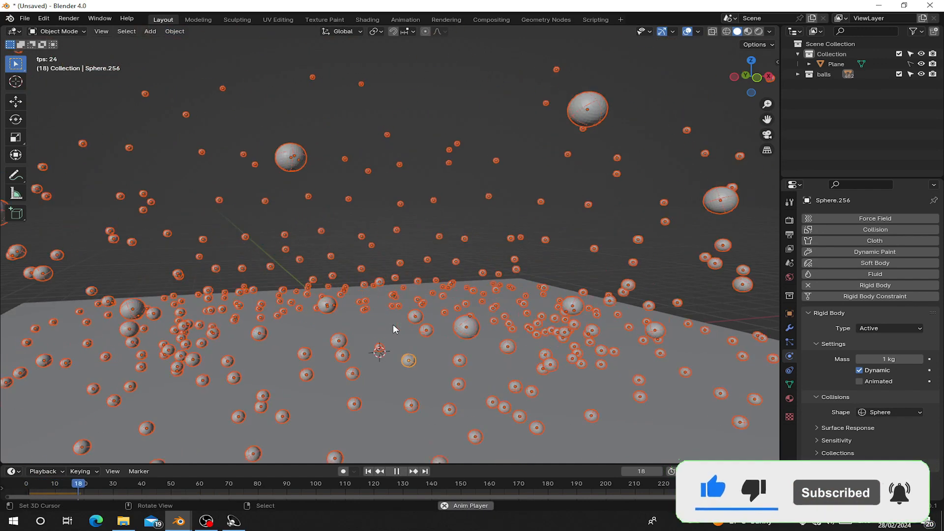
{"action": "scroll", "coordinate": [394, 324], "scroll_direction": "down", "scroll_amount": 5}
{"action": "key", "text": "space"}
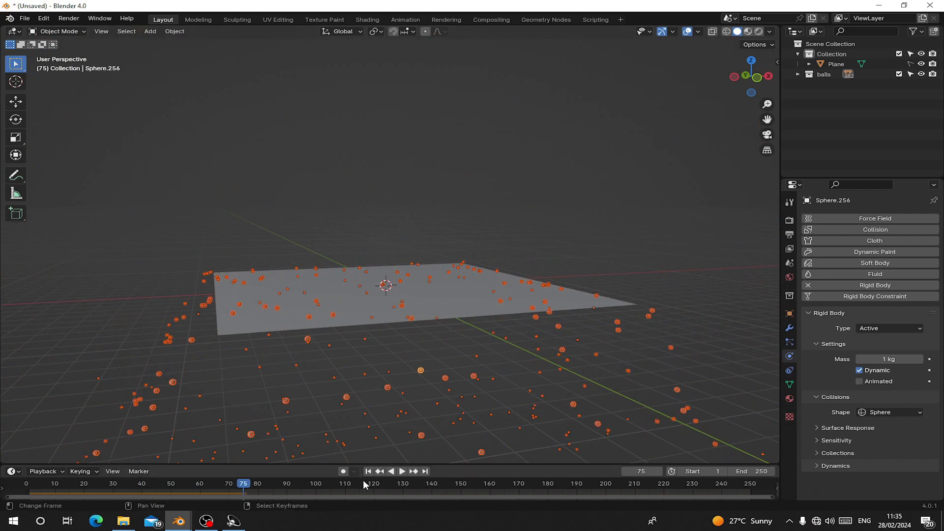
{"action": "key", "text": "shift+Left"}
- Enlarge the timeline, and enable Deactivation and Animated in the active ball's rigid body settings
{"action": "left_click_drag", "start_coordinate": [329, 466], "coordinate": [319, 399]}
{"action": "scroll", "coordinate": [317, 304], "scroll_direction": "up", "scroll_amount": 4}
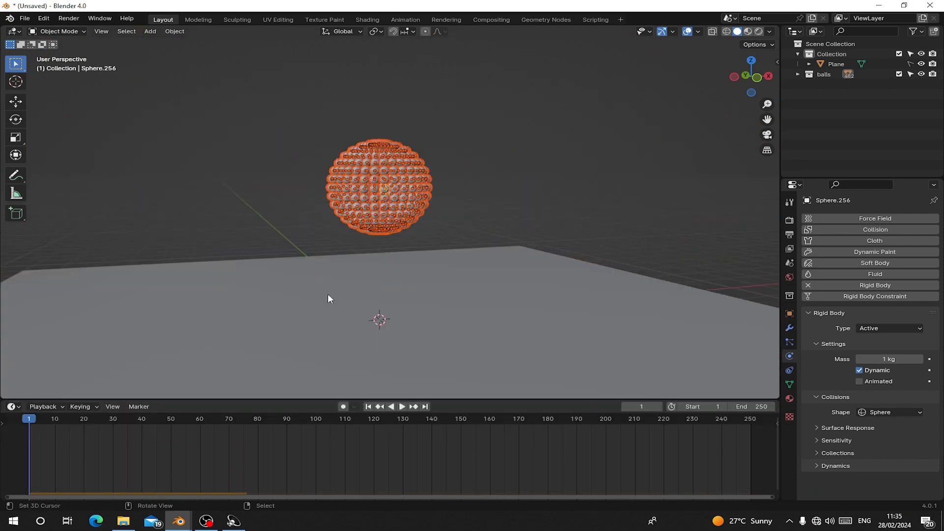
{"action": "scroll", "coordinate": [329, 297], "scroll_direction": "up", "scroll_amount": 1}
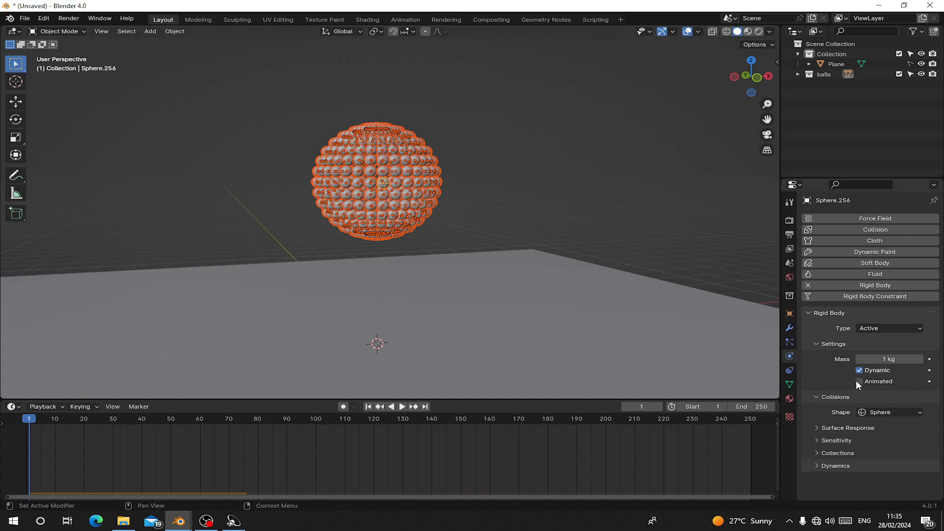
{"action": "left_click", "coordinate": [842, 467]}
{"action": "scroll", "coordinate": [831, 474], "scroll_direction": "down", "scroll_amount": 1}
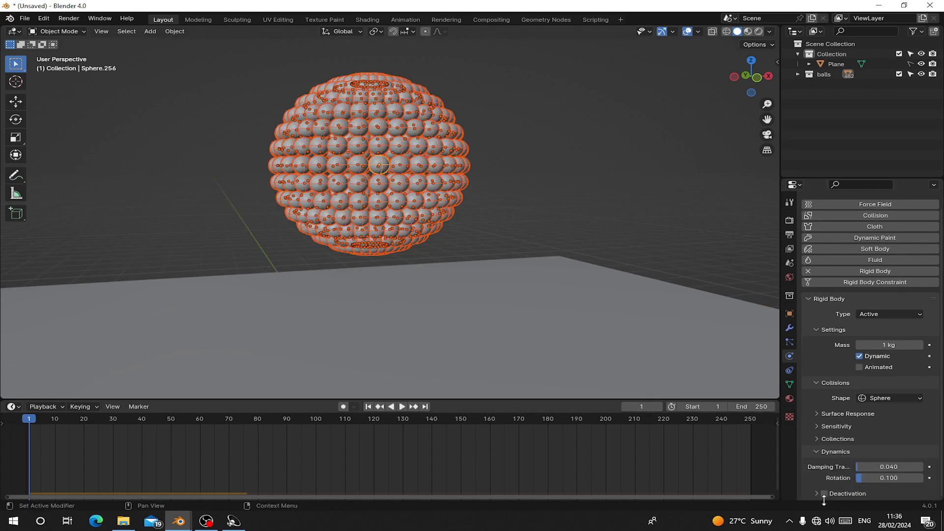
{"action": "left_click", "coordinate": [825, 494]}
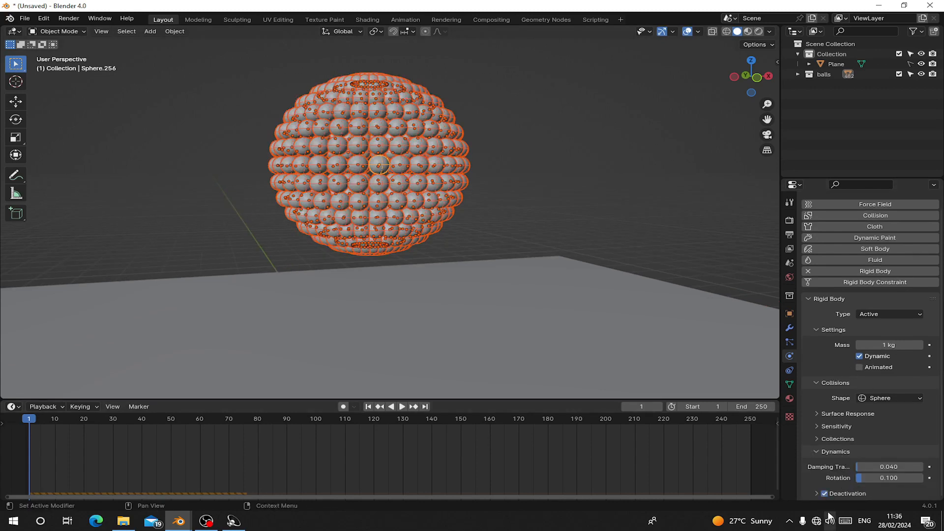
{"action": "left_click", "coordinate": [860, 367]}
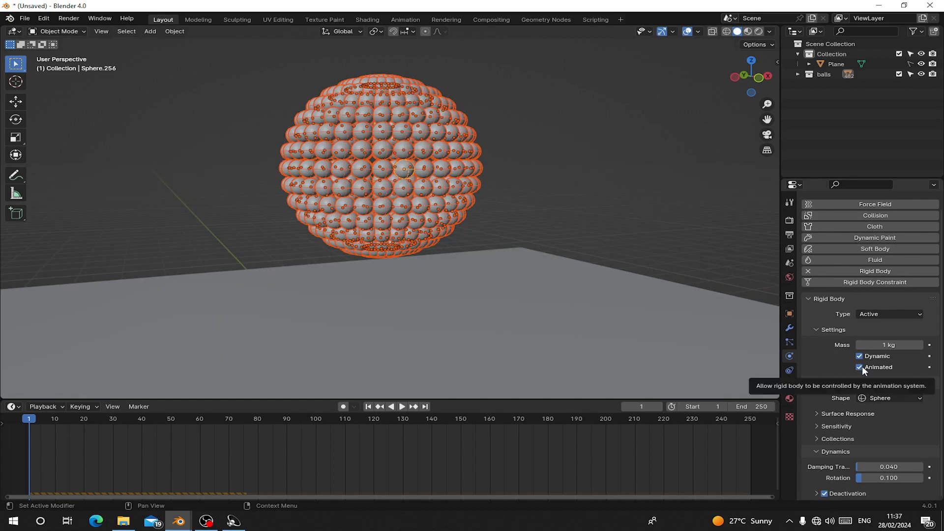
- Copy the active ball's updated rigid body settings to all the selected balls
{"action": "middle_click_drag", "start_coordinate": [357, 178], "coordinate": [332, 175]}
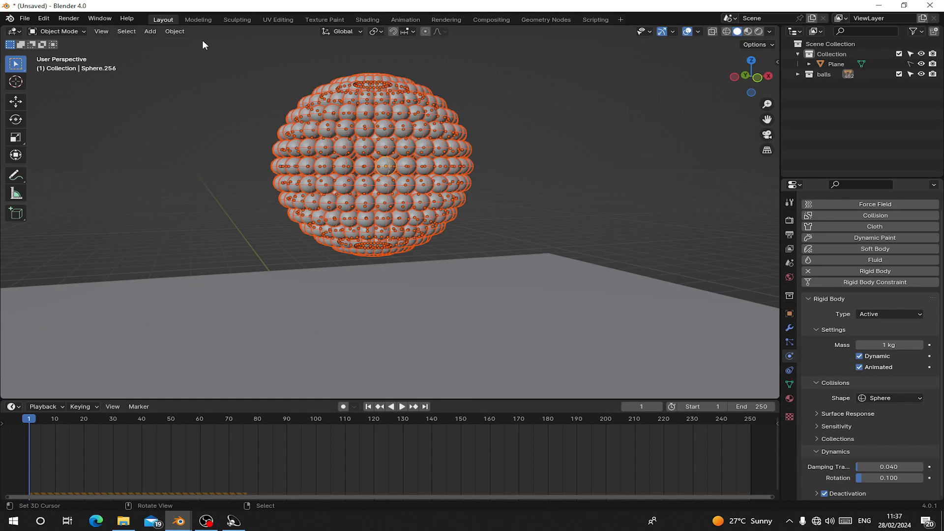
{"action": "left_click", "coordinate": [174, 31]}
{"action": "mouse_move", "coordinate": [204, 299]}
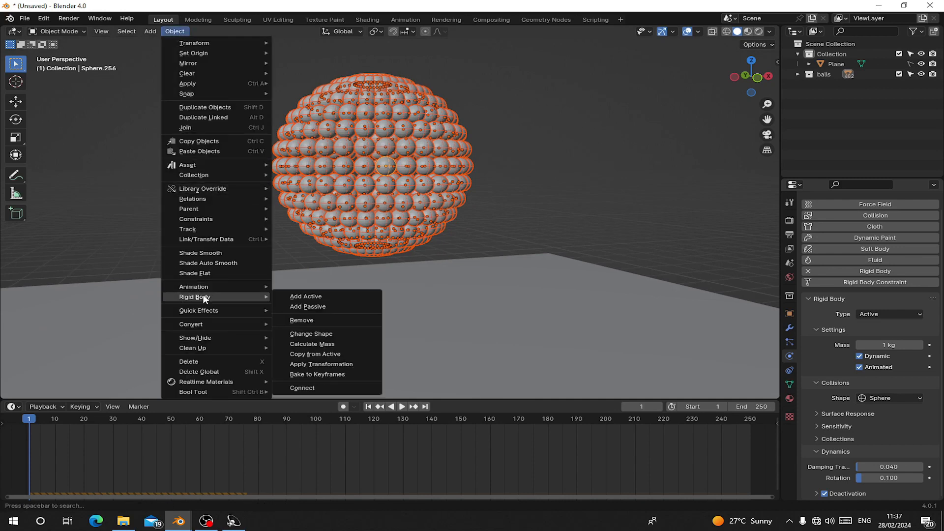
{"action": "left_click", "coordinate": [332, 355]}
- Play the simulation to check the cluster's behavior with the animated setting, and return to the first frame
{"action": "key", "text": "space"}
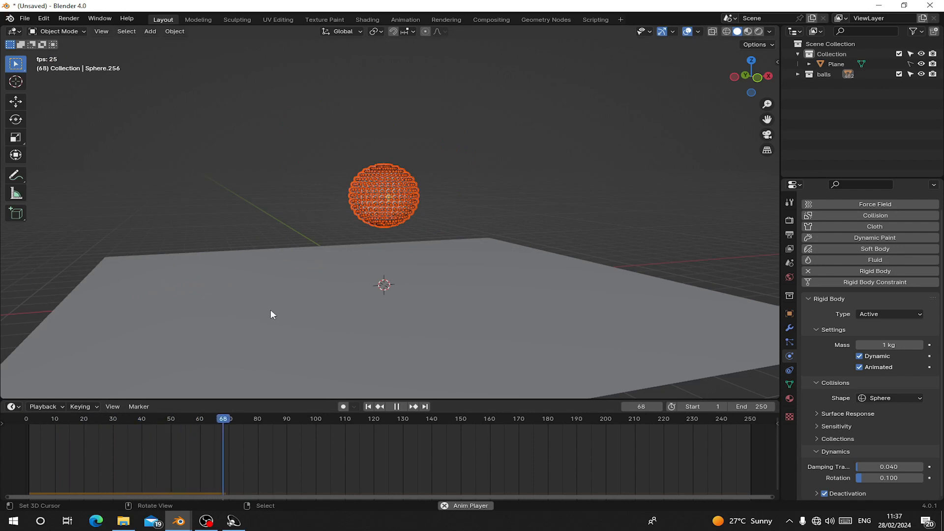
{"action": "key", "text": "space"}
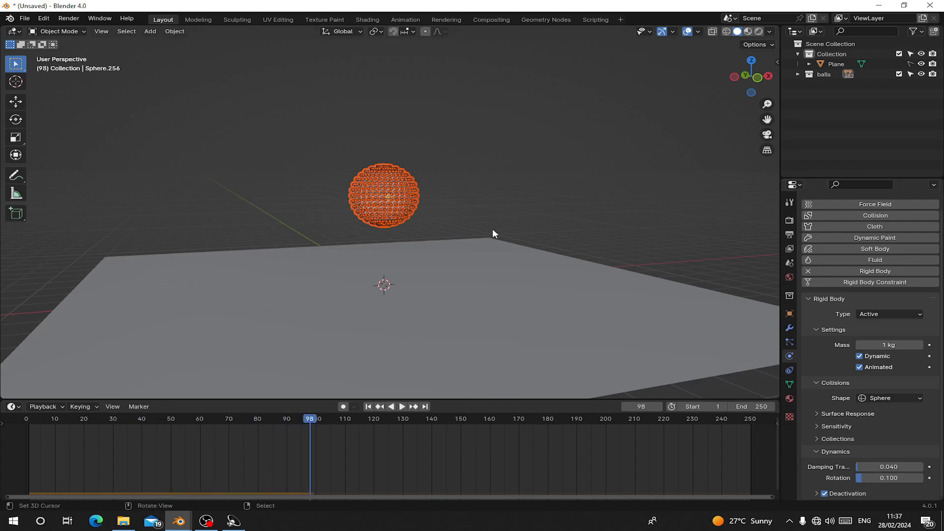
{"action": "scroll", "coordinate": [491, 229], "scroll_direction": "up", "scroll_amount": 7}
{"action": "scroll", "coordinate": [491, 228], "scroll_direction": "down", "scroll_amount": 2}
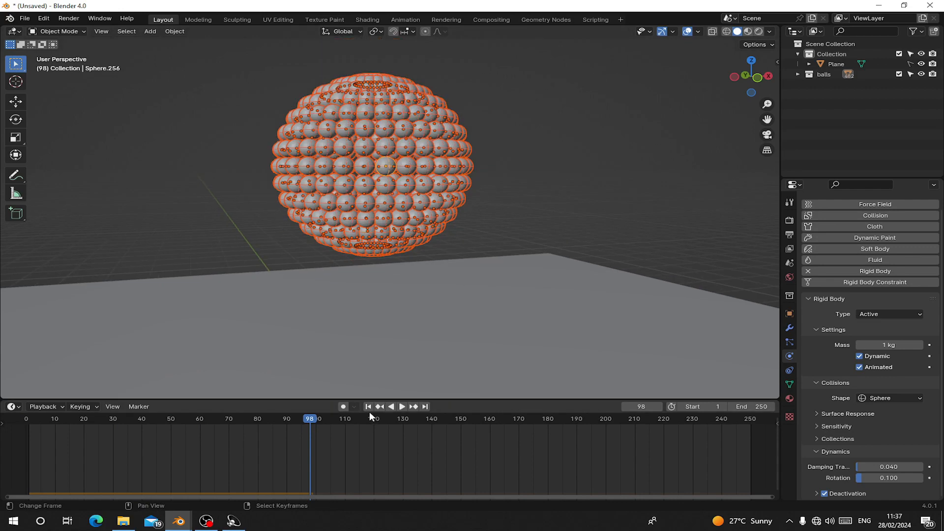
{"action": "key", "text": "shift+Left"}
- Select one ball in the middle of the cluster and insert keyframes for enabled Animated and Deactivation at frame 15
{"action": "left_click", "coordinate": [362, 168]}
{"action": "scroll", "coordinate": [213, 459], "scroll_direction": "left", "scroll_amount": 6, "text": "ctrl"}
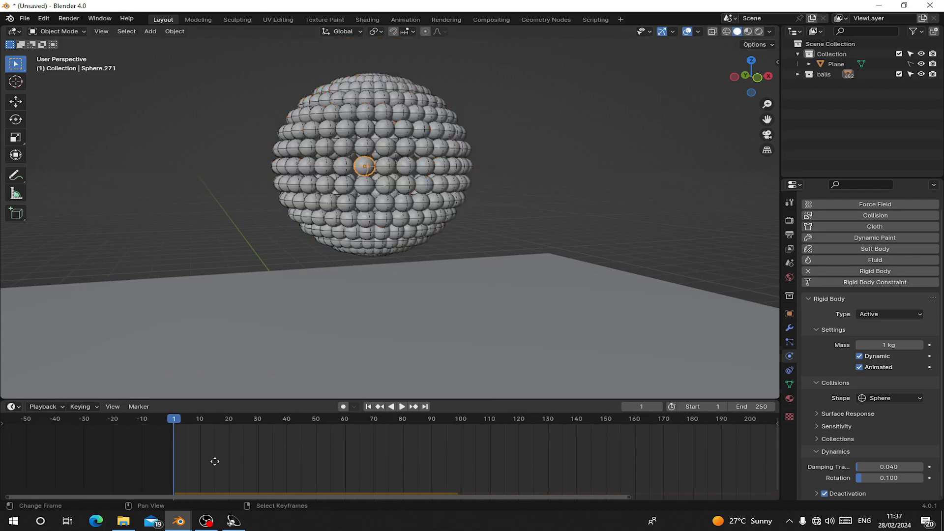
{"action": "scroll", "coordinate": [347, 298], "scroll_direction": "up", "scroll_amount": 2}
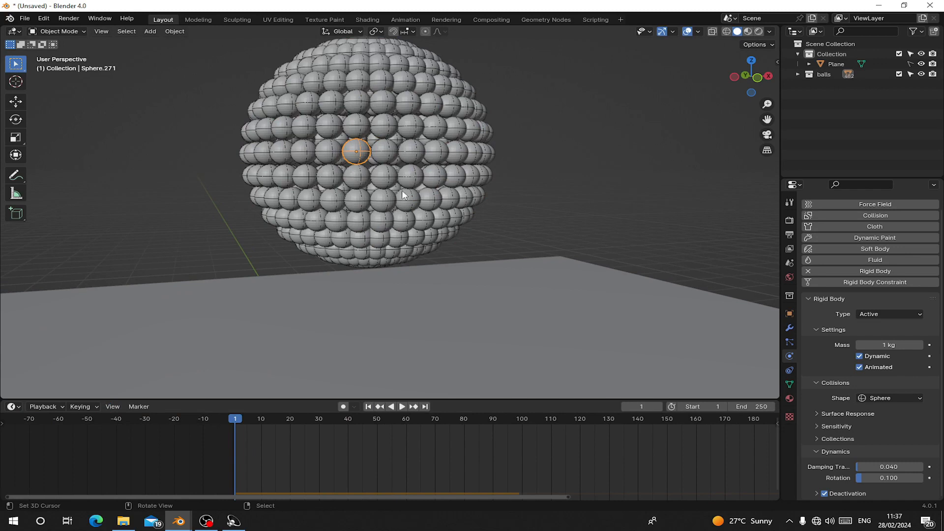
{"action": "scroll", "coordinate": [352, 459], "scroll_direction": "down", "scroll_amount": 8}
{"action": "scroll", "coordinate": [354, 459], "scroll_direction": "up", "scroll_amount": 14}
{"action": "key", "text": "space"}
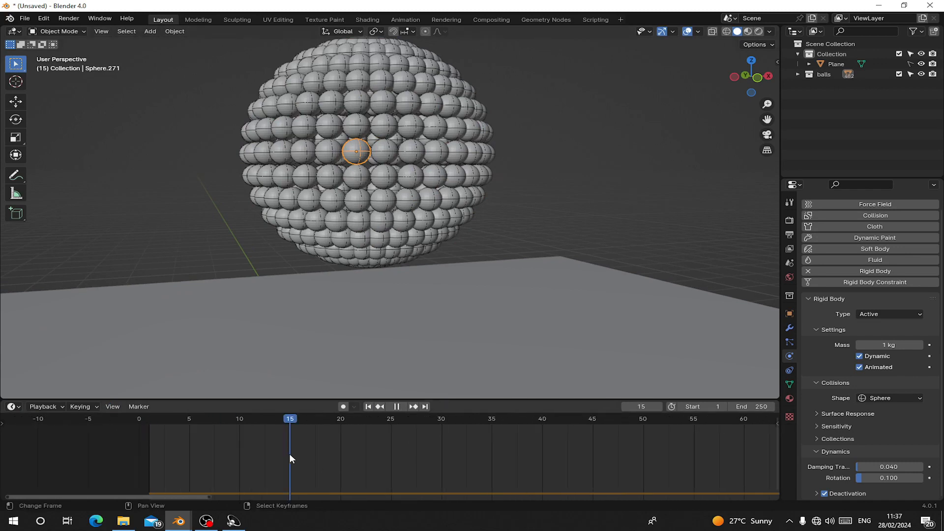
{"action": "key", "text": "space"}
{"action": "right_click", "coordinate": [866, 366]}
{"action": "left_click", "coordinate": [816, 357]}
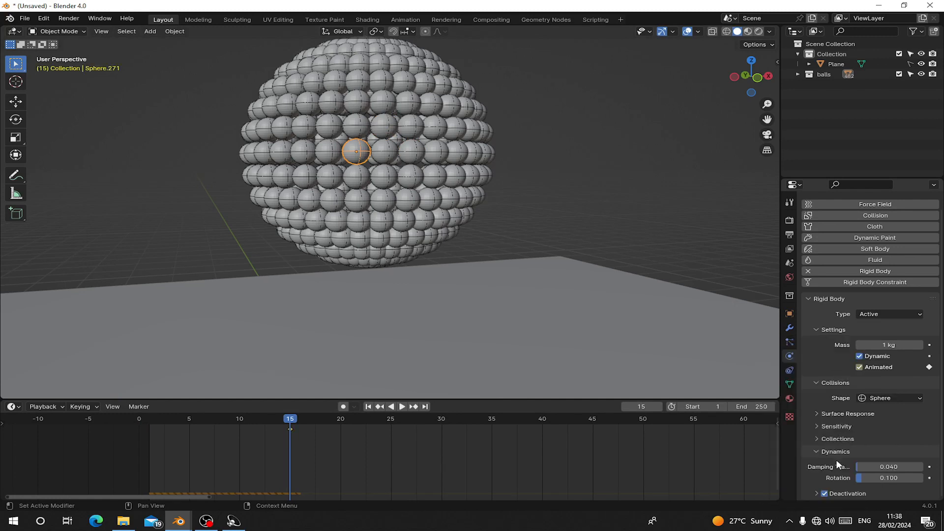
{"action": "right_click", "coordinate": [828, 496]}
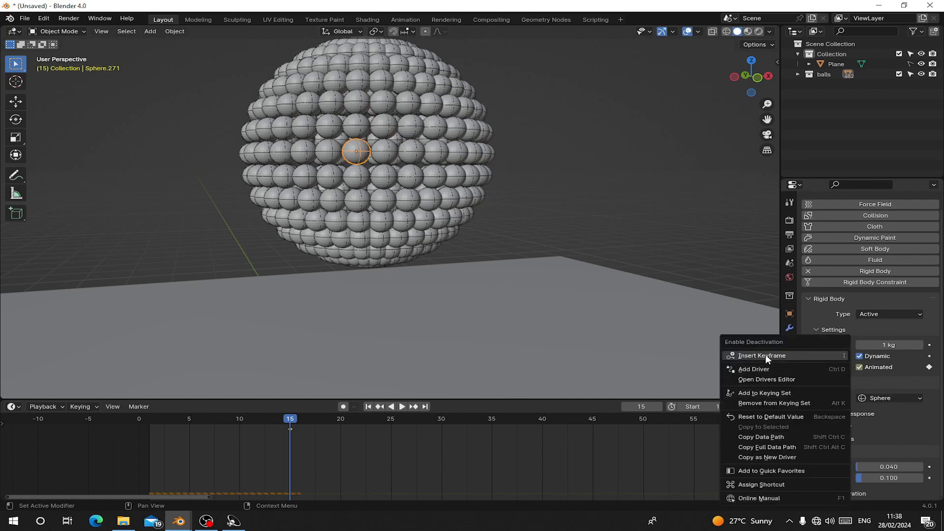
- Disable Animated and Deactivation for the ball at frame 16 and keyframe both settings
{"action": "key", "text": "Right"}
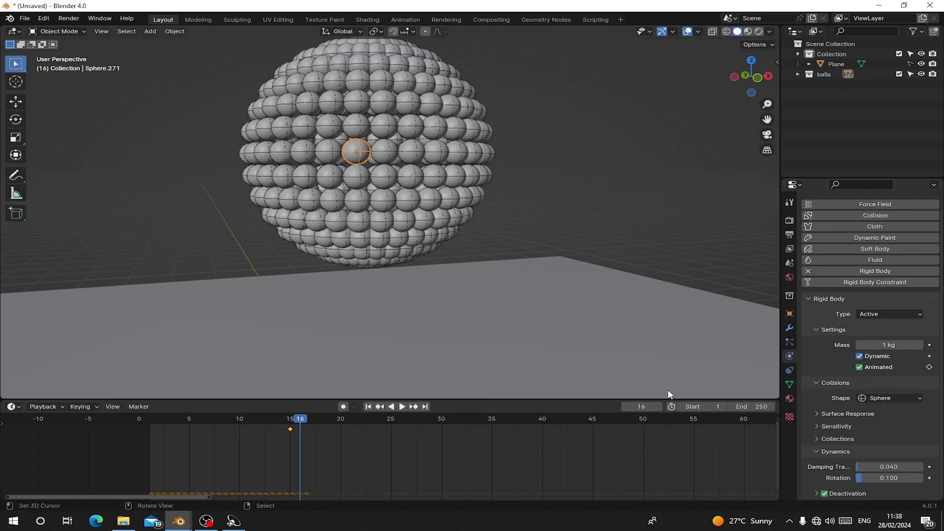
{"action": "left_click", "coordinate": [930, 366]}
{"action": "right_click", "coordinate": [824, 497]}
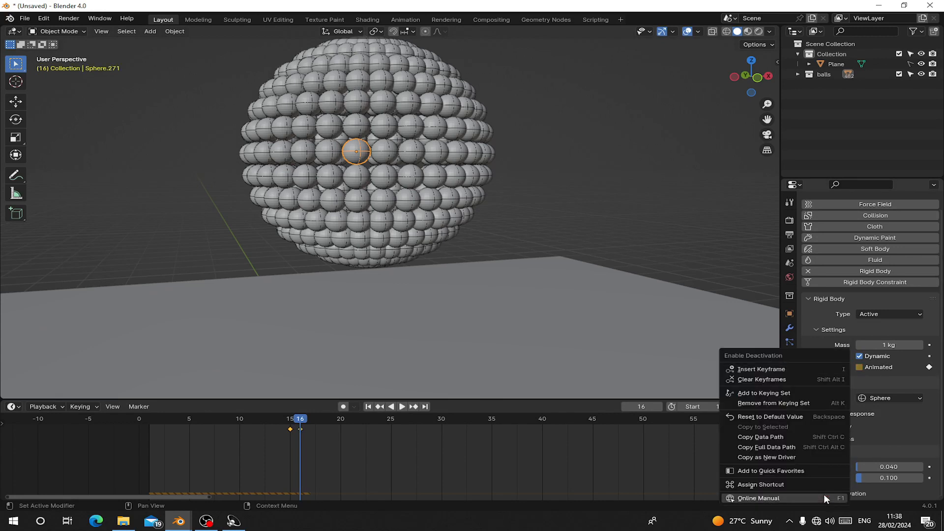
{"action": "left_click", "coordinate": [768, 365]}
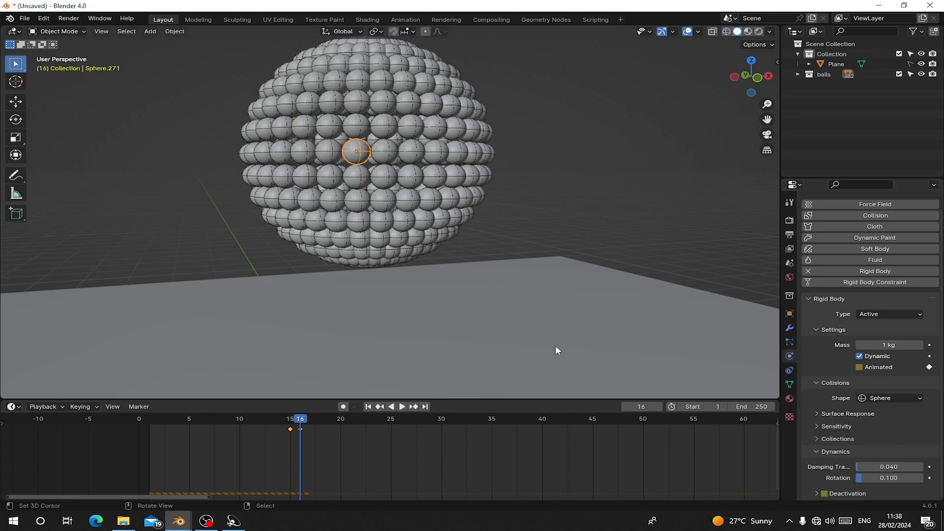
- Play the simulation from the start to check the keyframed ball's release, and return to the first frame
{"action": "left_click", "coordinate": [368, 407]}
{"action": "scroll", "coordinate": [390, 282], "scroll_direction": "down", "scroll_amount": 3}
{"action": "key", "text": "space"}
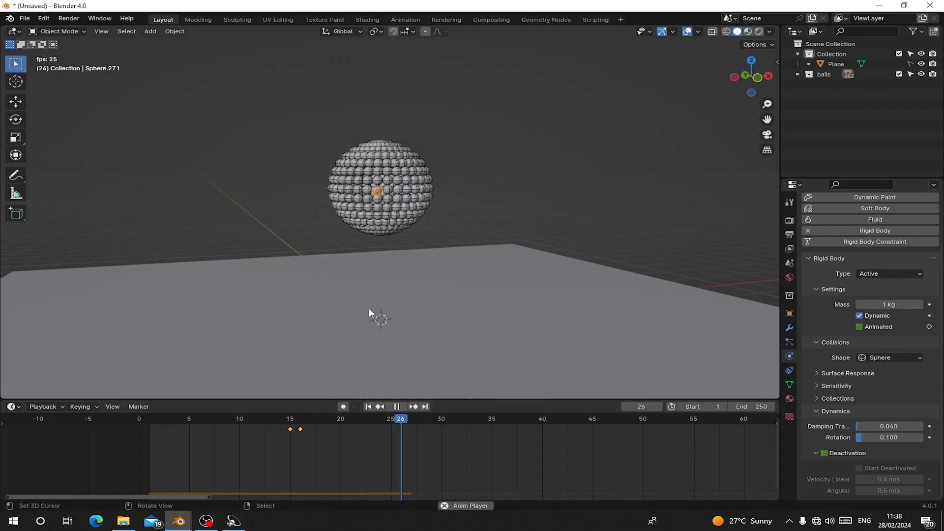
{"action": "left_click", "coordinate": [191, 458]}
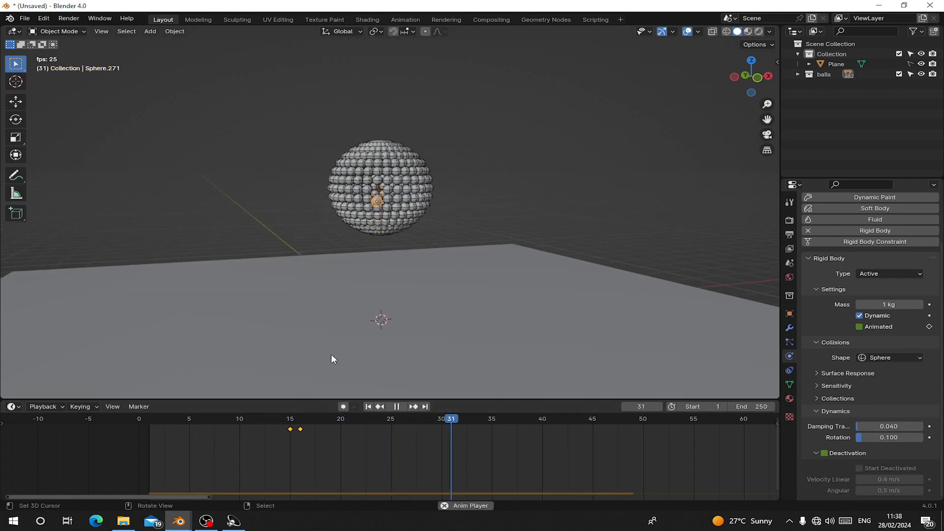
{"action": "middle_click_drag", "start_coordinate": [331, 354], "coordinate": [362, 354]}
{"action": "left_click", "coordinate": [290, 439]}
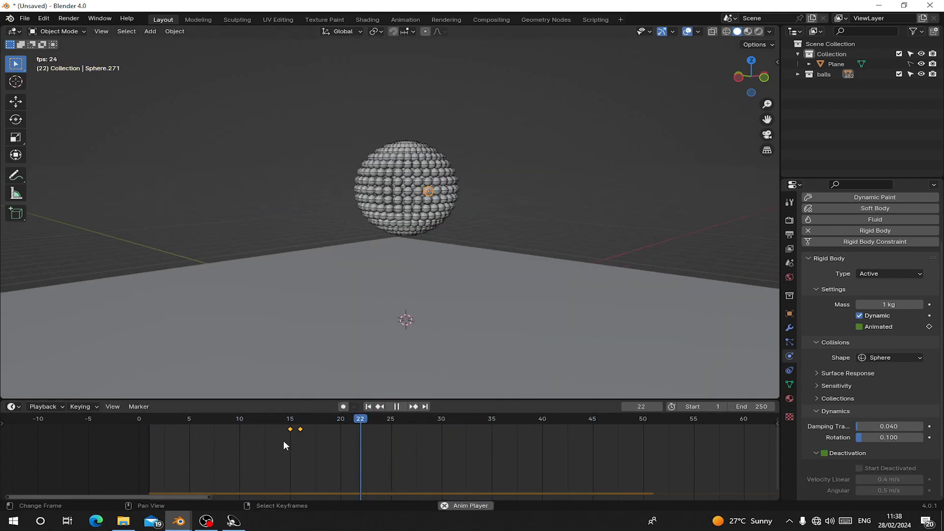
{"action": "left_click", "coordinate": [370, 408]}
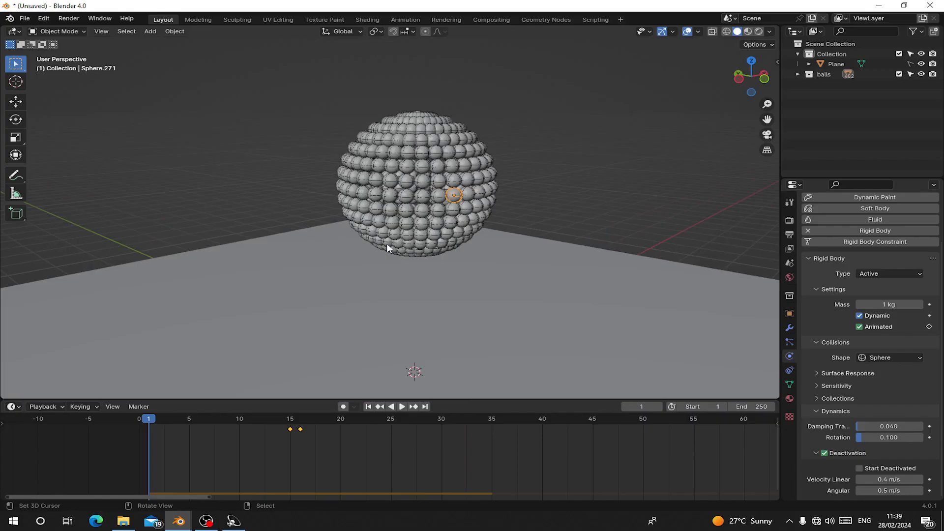
- Link the keyframed ball's animation data to a box-selected block of balls around it, and select one of them to check its settings
{"action": "scroll", "coordinate": [387, 241], "scroll_direction": "up", "scroll_amount": 2}
{"action": "middle_click_drag", "start_coordinate": [395, 217], "coordinate": [388, 214]}
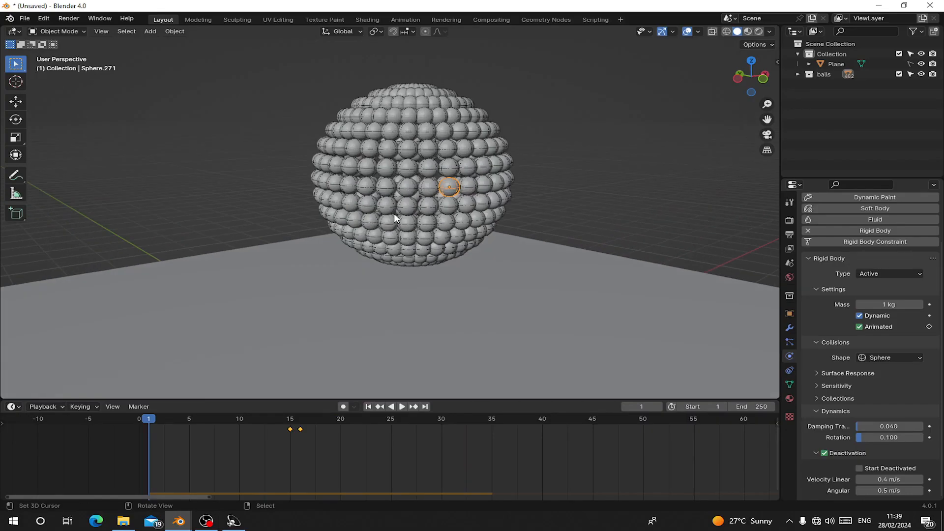
{"action": "scroll", "coordinate": [454, 172], "scroll_direction": "down", "scroll_amount": 2}
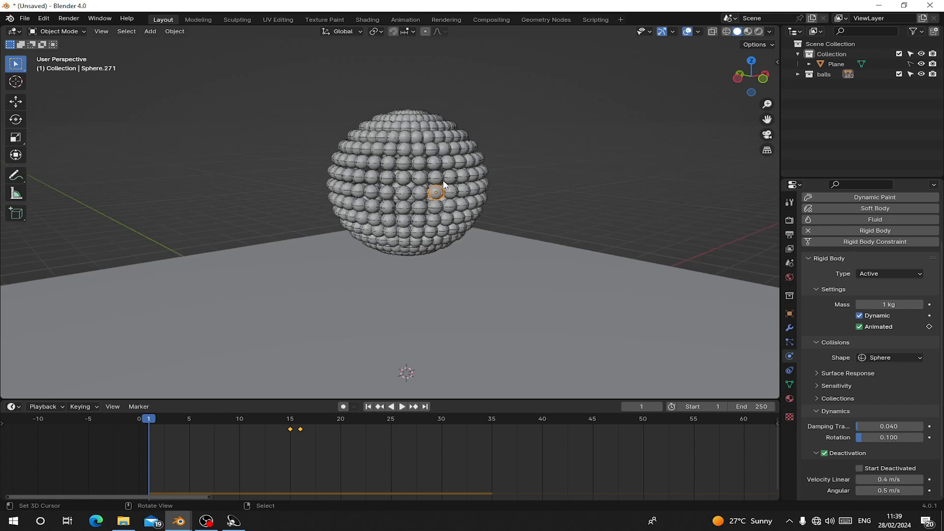
{"action": "scroll", "coordinate": [441, 181], "scroll_direction": "up", "scroll_amount": 1}
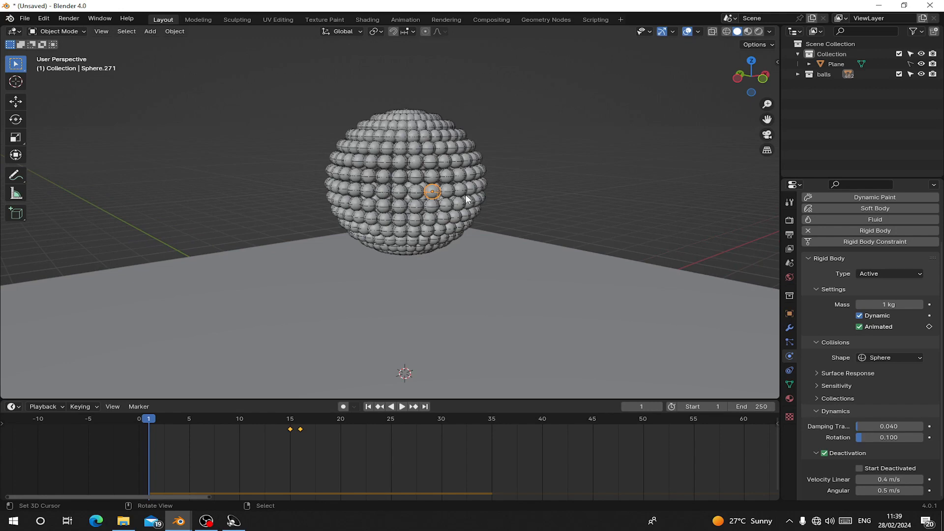
{"action": "middle_click_drag", "start_coordinate": [467, 198], "coordinate": [465, 193]}
{"action": "left_click_drag", "start_coordinate": [392, 145], "coordinate": [471, 206]}
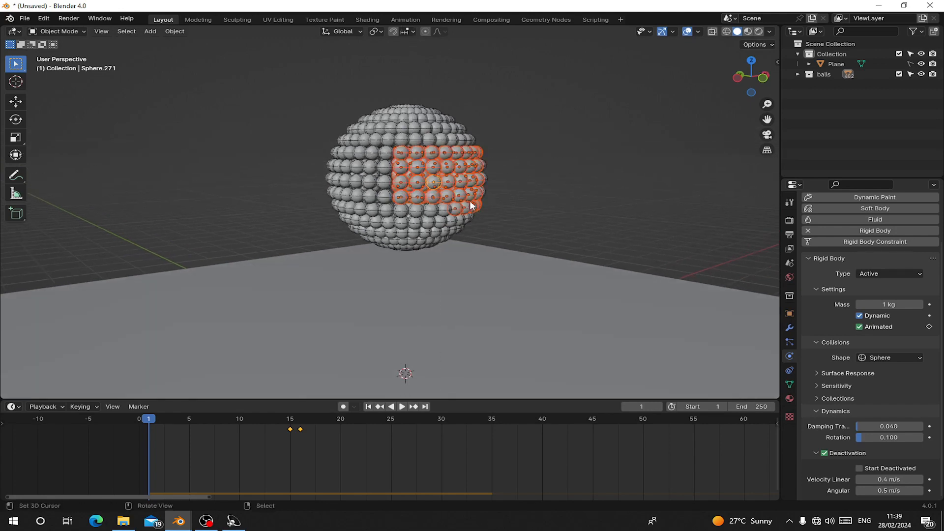
{"action": "middle_click_drag", "start_coordinate": [464, 197], "coordinate": [337, 106]}
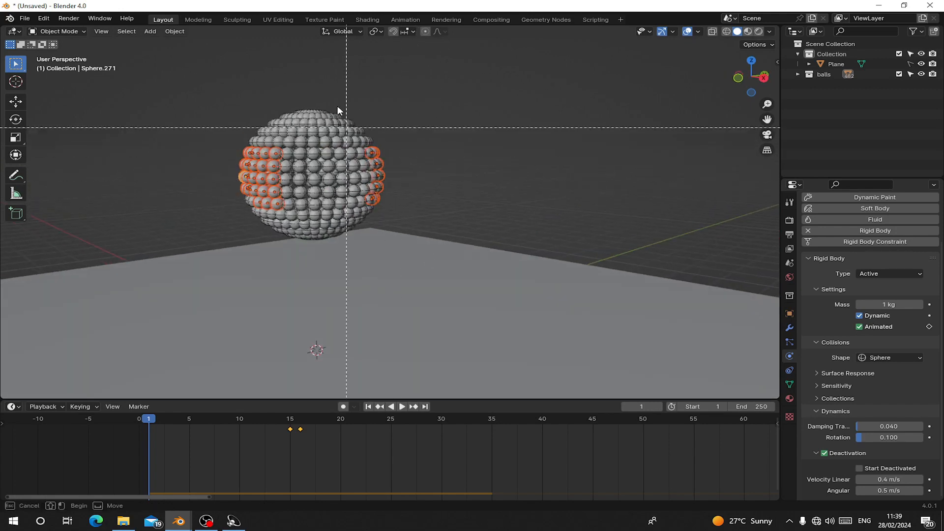
{"action": "middle_click_drag", "start_coordinate": [407, 270], "coordinate": [476, 223]}
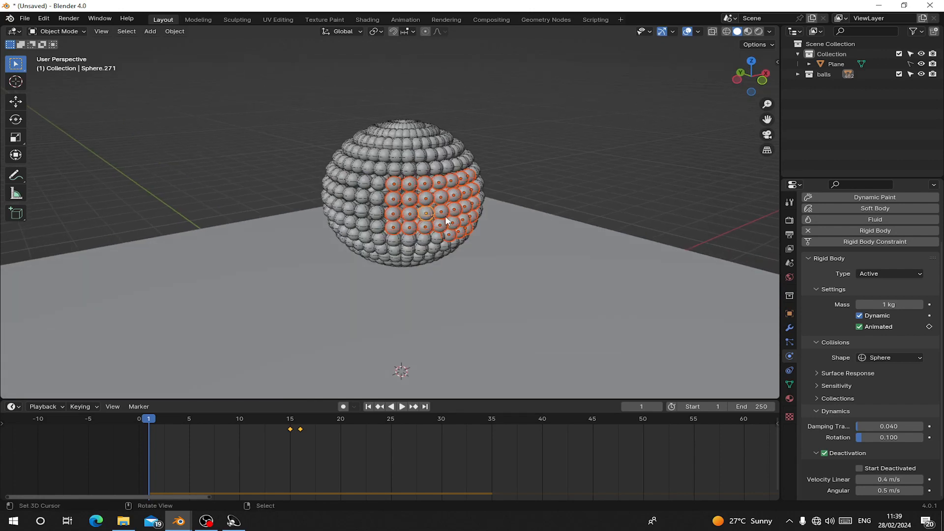
{"action": "key", "text": "ctrl+l"}
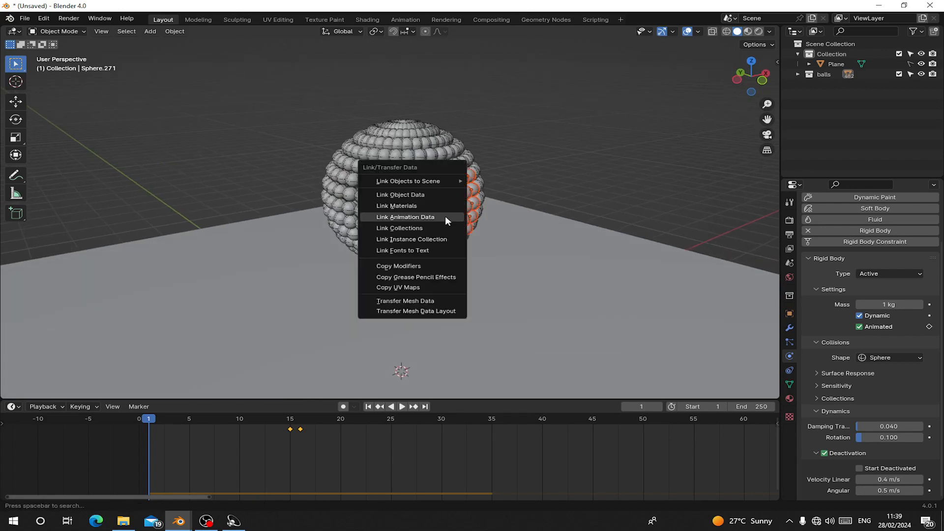
{"action": "left_click", "coordinate": [445, 217]}
{"action": "middle_click_drag", "start_coordinate": [444, 216], "coordinate": [426, 211]}
{"action": "left_click", "coordinate": [413, 227]}
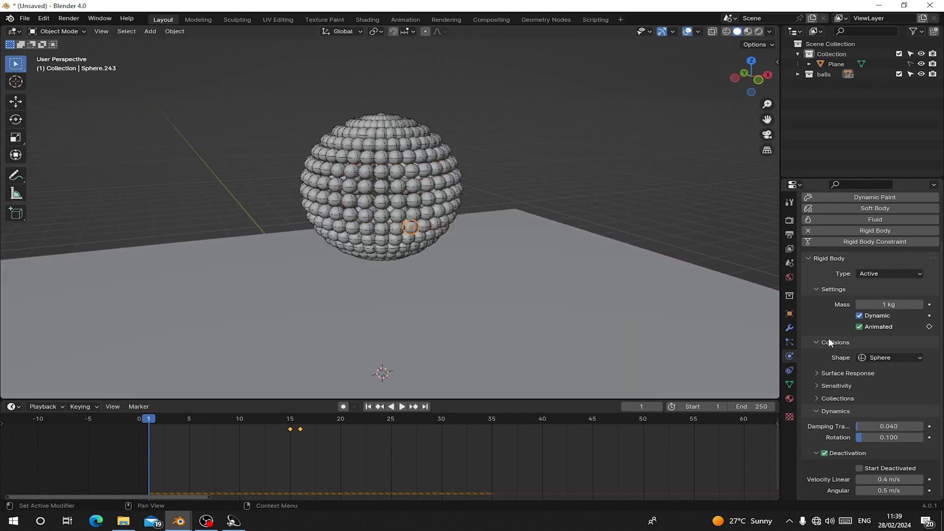
- Select another ball, play the simulation from the start to check the linked balls' release from another angle, and return to the first frame
{"action": "left_click", "coordinate": [335, 198]}
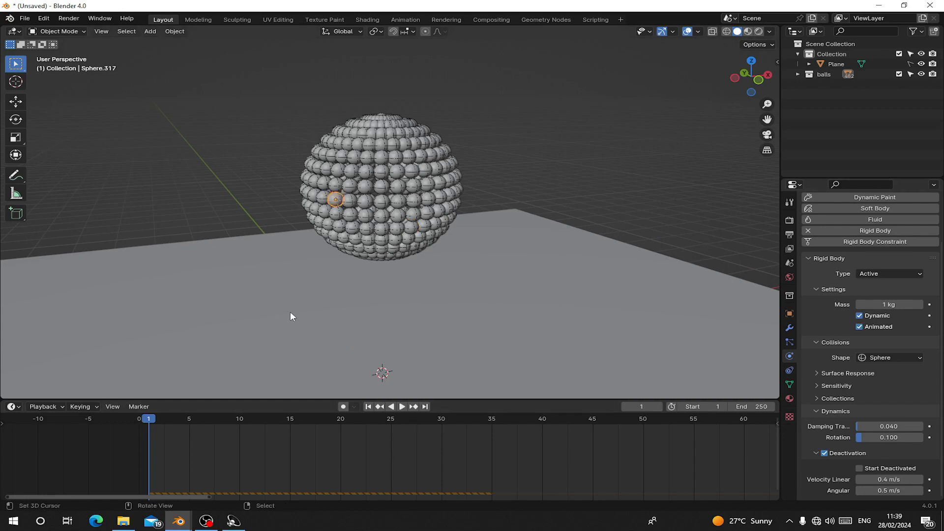
{"action": "key", "text": "space"}
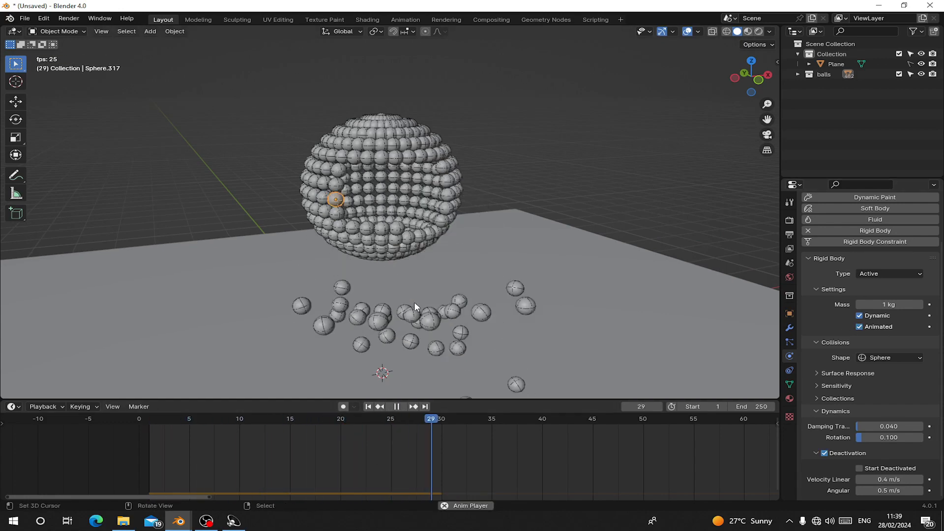
{"action": "middle_click_drag", "start_coordinate": [415, 302], "coordinate": [433, 306]}
{"action": "left_click", "coordinate": [368, 407]}
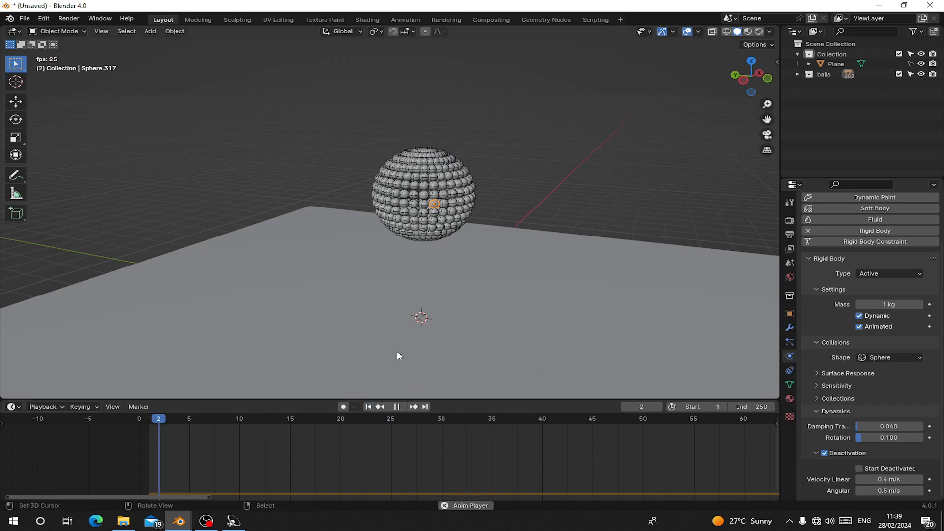
{"action": "key", "text": "space"}
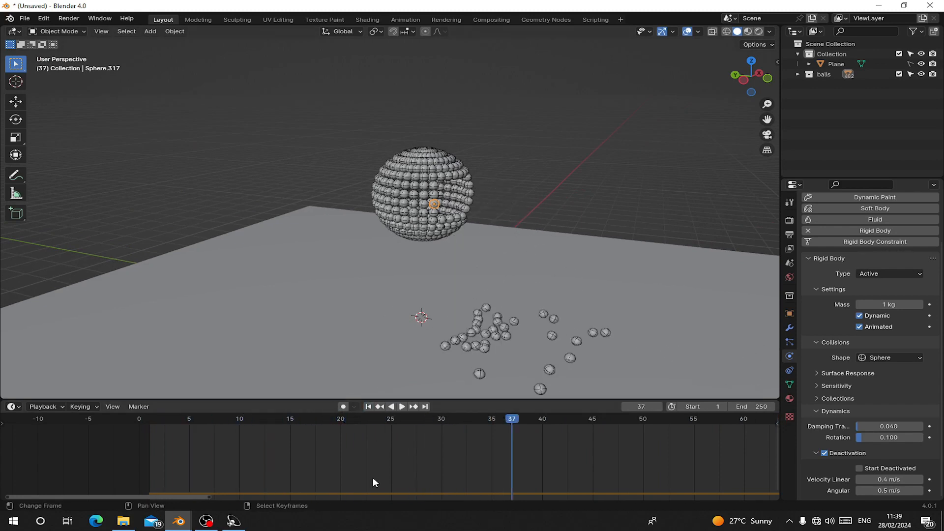
{"action": "left_click", "coordinate": [370, 408]}
- Undo the latest selection changes until the linked block of balls is selected again, and play the simulation until the balls have fallen
{"action": "key", "text": "ctrl+z"}
{"action": "key", "text": "ctrl+z"}
{"action": "key", "text": "ctrl+z"}
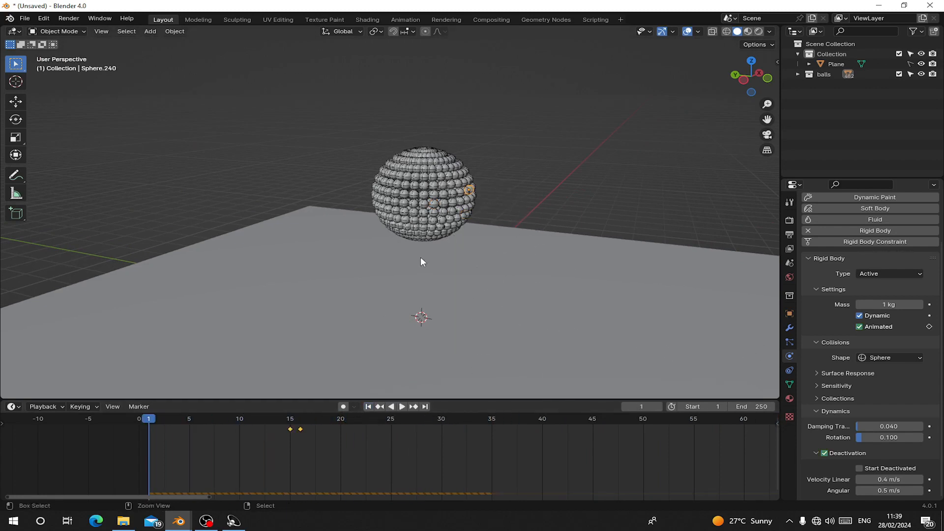
{"action": "key", "text": "ctrl+z"}
{"action": "key", "text": "space"}
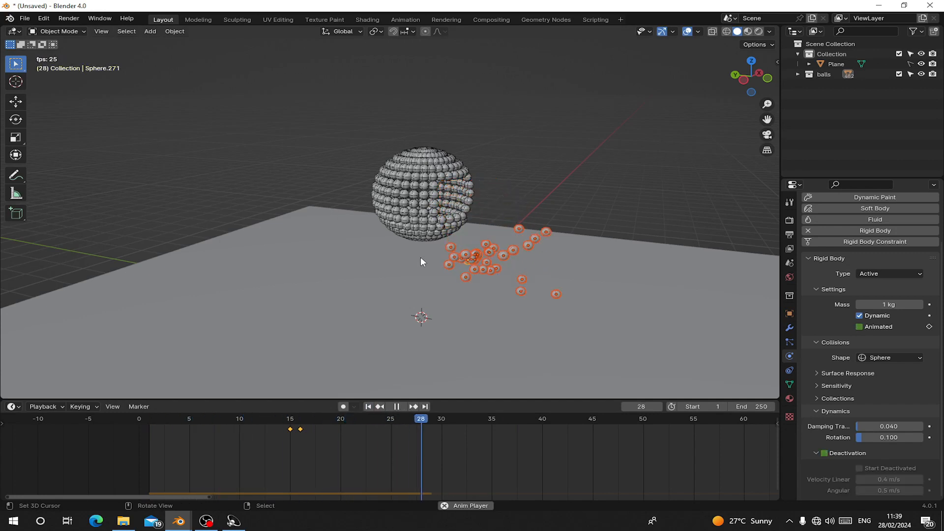
{"action": "key", "text": "space"}
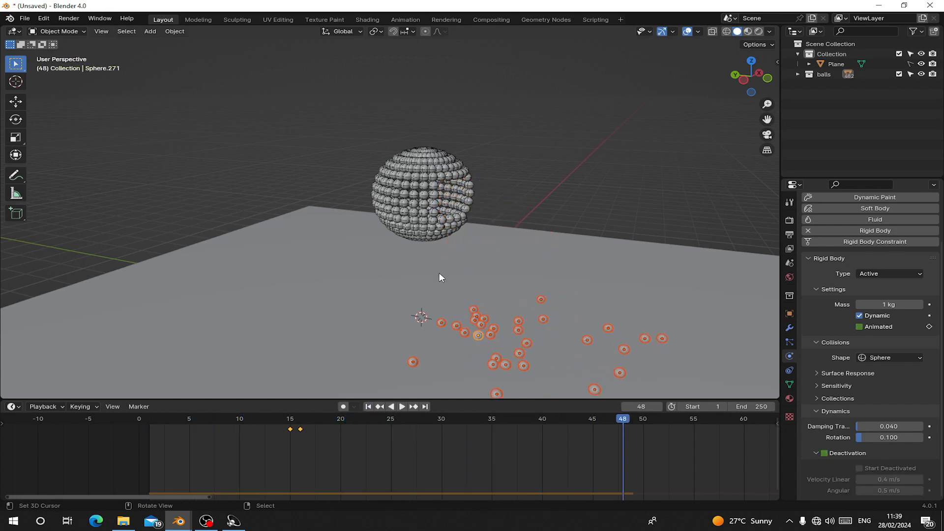
- Move the selected balls to a new collection named 1 and exclude that collection from the view layer
{"action": "key", "text": "m"}
{"action": "left_click", "coordinate": [439, 274]}
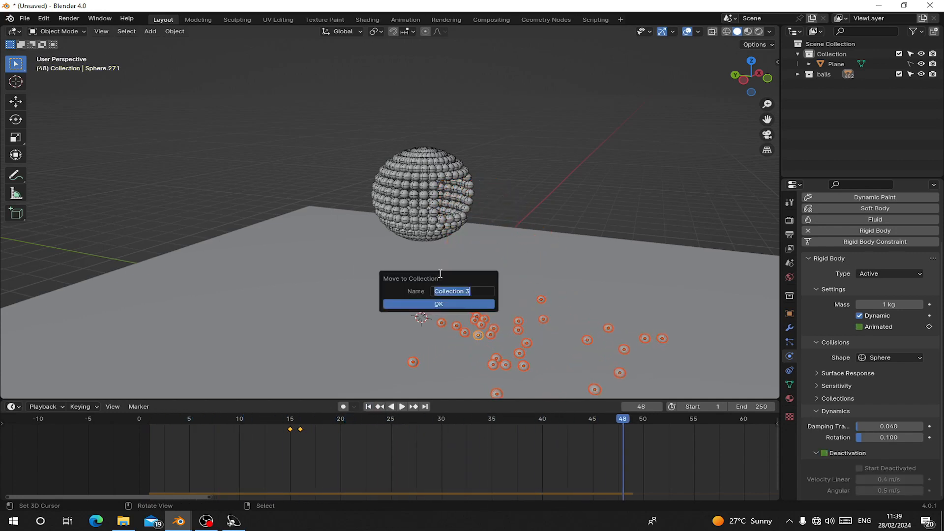
{"action": "type", "text": "1"}
{"action": "left_click", "coordinate": [439, 303]}
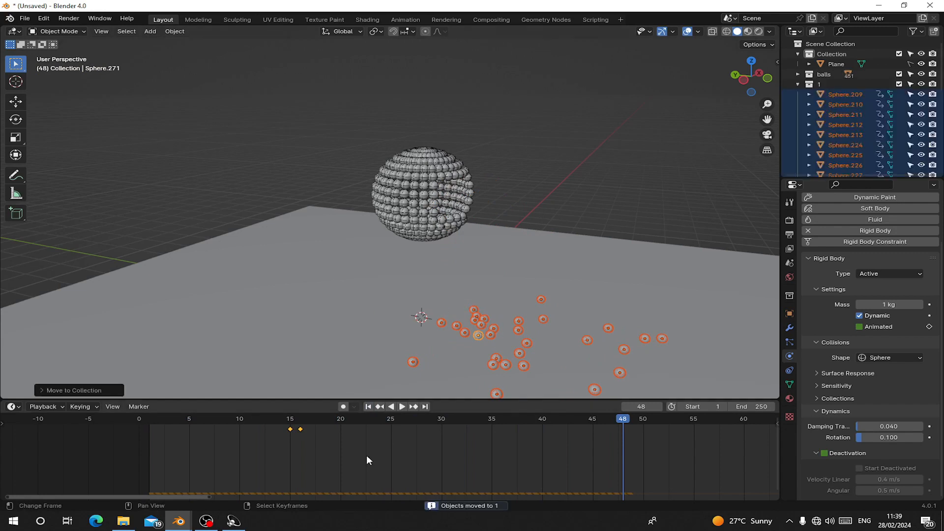
{"action": "key", "text": "space"}
{"action": "key", "text": "space"}
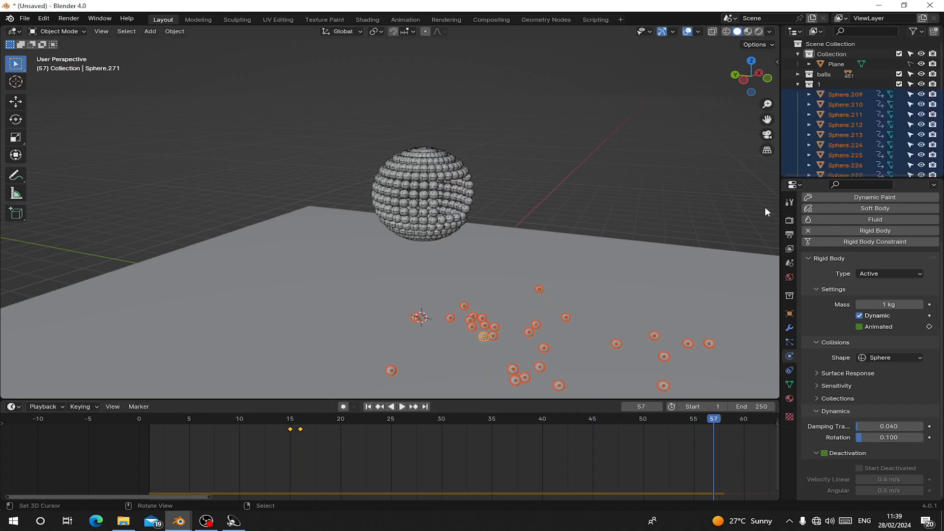
{"action": "left_click", "coordinate": [900, 84]}
- Select a ball beside the gap in the cluster and insert keyframes for enabled Animated and Deactivation at frame 45
{"action": "middle_click_drag", "start_coordinate": [422, 293], "coordinate": [426, 191]}
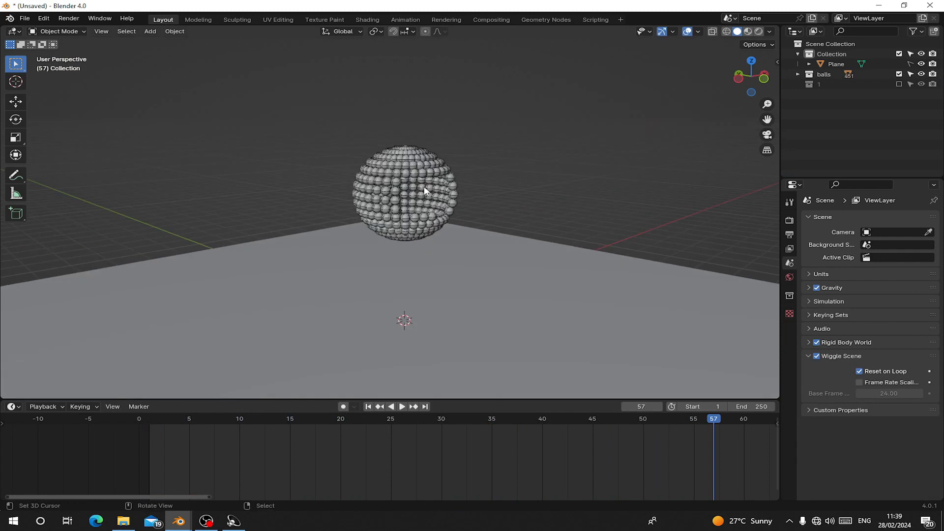
{"action": "right_click", "coordinate": [397, 195]}
{"action": "middle_click_drag", "start_coordinate": [506, 450], "coordinate": [377, 437]}
{"action": "mouse_move", "coordinate": [468, 420]}
{"action": "left_mouse_down"}
{"action": "mouse_move", "coordinate": [420, 430]}
{"action": "mouse_move", "coordinate": [465, 432]}
{"action": "left_mouse_up"}
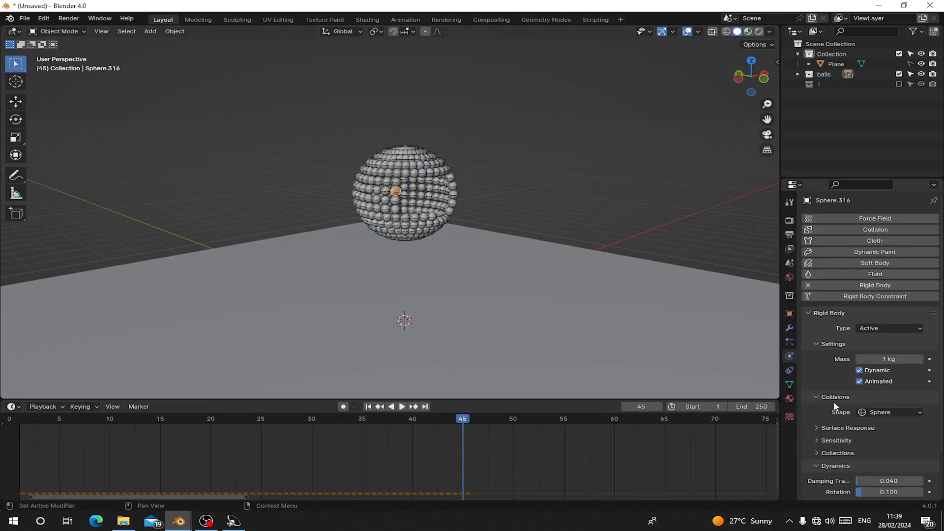
{"action": "right_click", "coordinate": [859, 381]}
{"action": "left_click", "coordinate": [795, 355]}
{"action": "scroll", "coordinate": [841, 494], "scroll_direction": "down", "scroll_amount": 3}
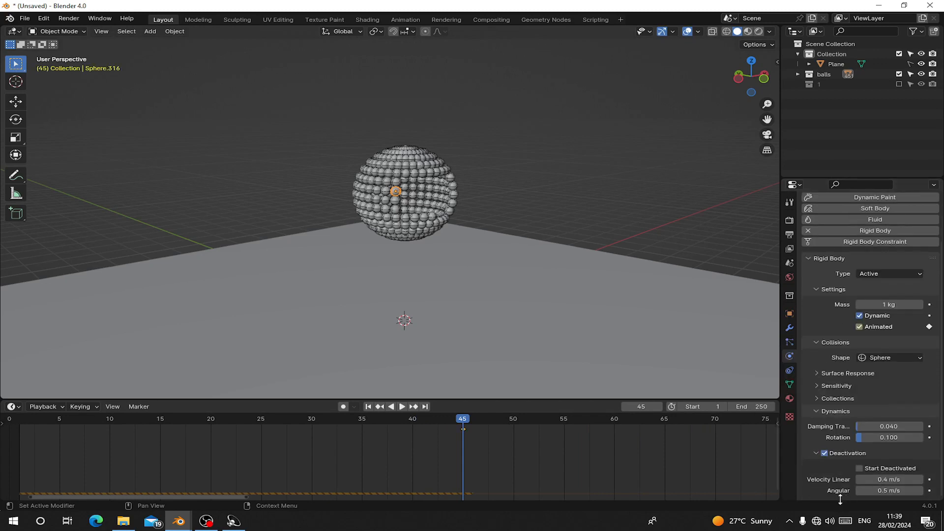
{"action": "right_click", "coordinate": [827, 452]}
- Disable Animated and Deactivation for the ball at frame 46 and keyframe both settings
{"action": "key", "text": "Right"}
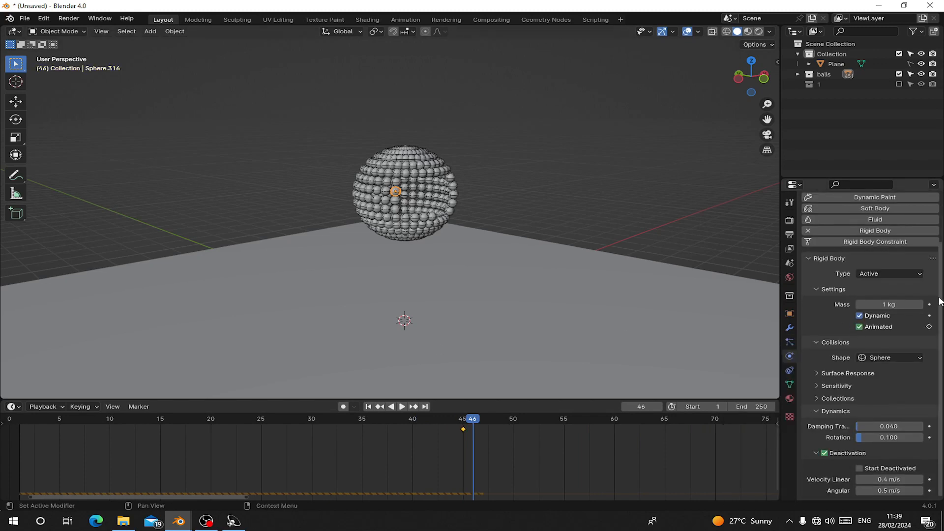
{"action": "left_click", "coordinate": [870, 327]}
{"action": "left_click", "coordinate": [929, 327]}
{"action": "left_click", "coordinate": [825, 453]}
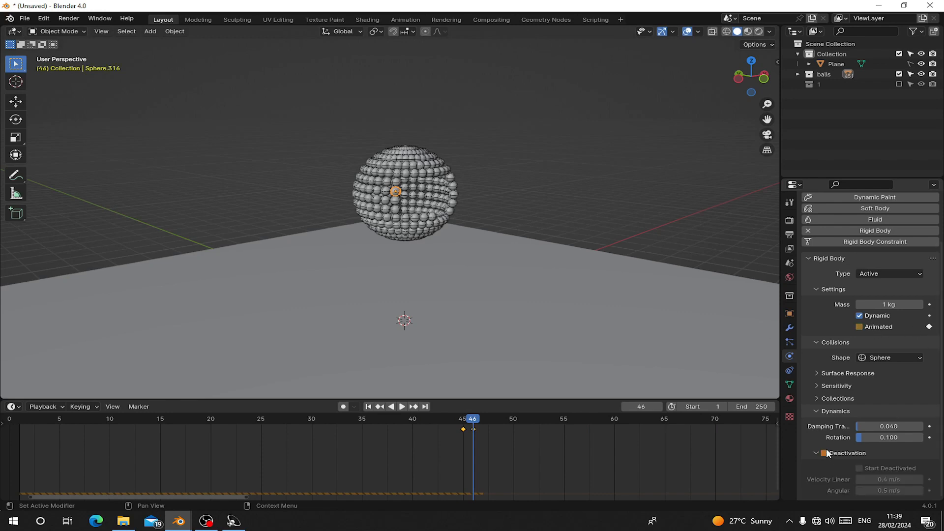
{"action": "right_click", "coordinate": [824, 452]}
{"action": "left_click", "coordinate": [759, 376]}
- Box-select the block of balls beside the gap and link the frame 45–46 keyframed ball's animation data to them
{"action": "scroll", "coordinate": [477, 198], "scroll_direction": "up", "scroll_amount": 2}
{"action": "middle_click_drag", "start_coordinate": [476, 198], "coordinate": [481, 180]}
{"action": "key", "text": "b"}
{"action": "left_click_drag", "start_coordinate": [356, 137], "coordinate": [399, 186]}
{"action": "middle_click_drag", "start_coordinate": [421, 189], "coordinate": [434, 192]}
{"action": "key", "text": "b"}
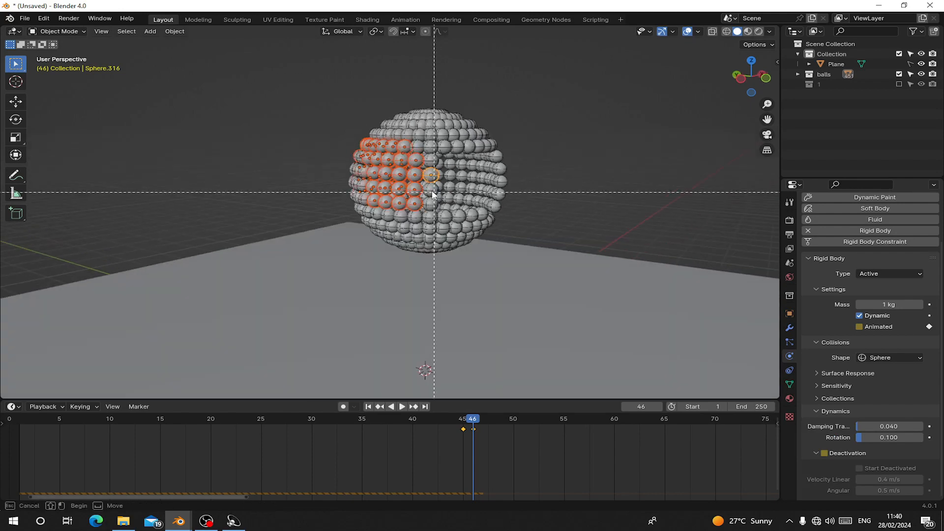
{"action": "left_click_drag", "start_coordinate": [415, 153], "coordinate": [451, 199]}
{"action": "middle_click_drag", "start_coordinate": [451, 198], "coordinate": [519, 217]}
{"action": "key", "text": "b"}
{"action": "middle_click_drag", "start_coordinate": [403, 134], "coordinate": [316, 219]}
{"action": "key", "text": "ctrl+l"}
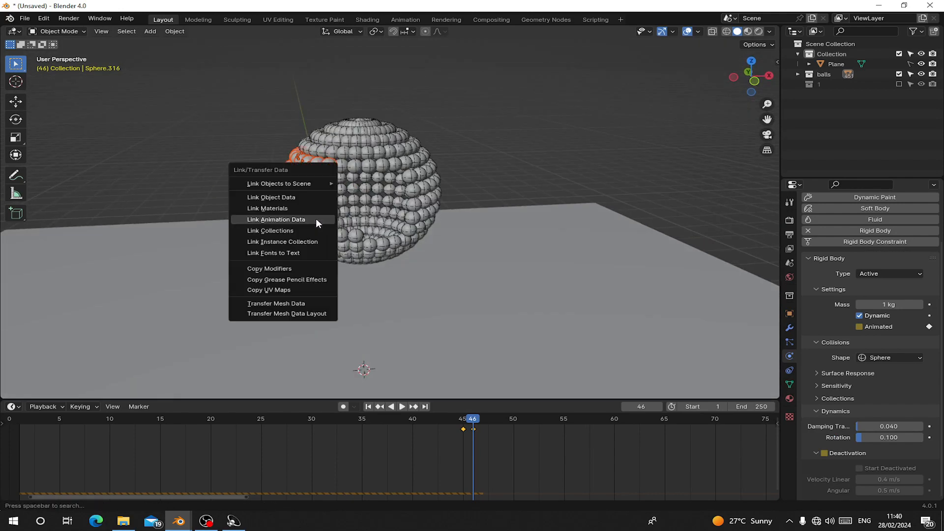
{"action": "left_click", "coordinate": [316, 218]}
- Move the selected block of balls to a new collection named 2
{"action": "key", "text": "m"}
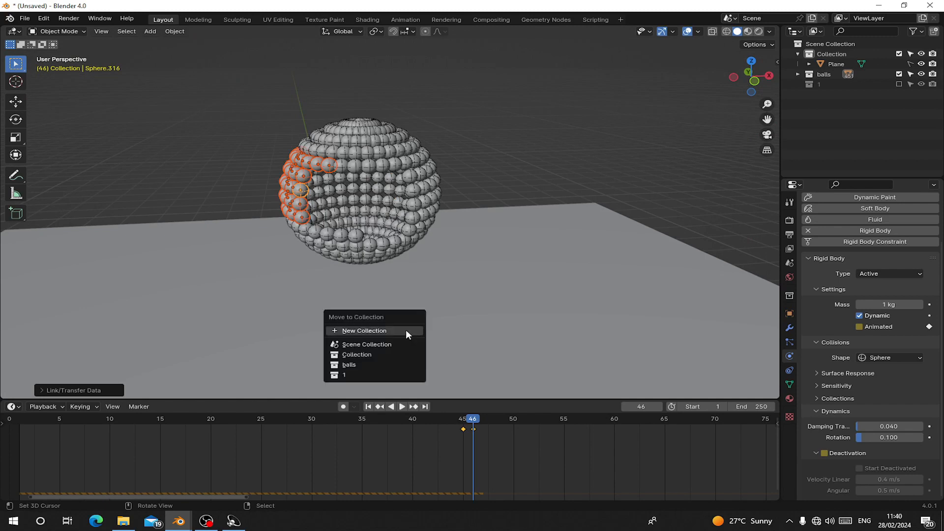
{"action": "left_click", "coordinate": [407, 335]}
{"action": "type", "text": "2"}
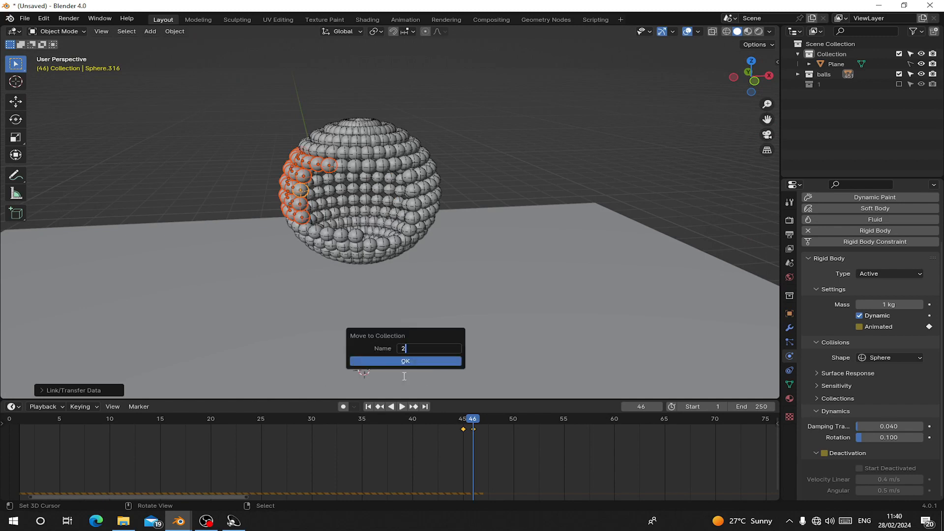
{"action": "left_click", "coordinate": [403, 361]}
- Play the simulation from the start to check the second block's release, and return to the first frame
{"action": "key", "text": "shift+Left"}
{"action": "key", "text": "space"}
{"action": "middle_click_drag", "start_coordinate": [377, 355], "coordinate": [495, 256]}
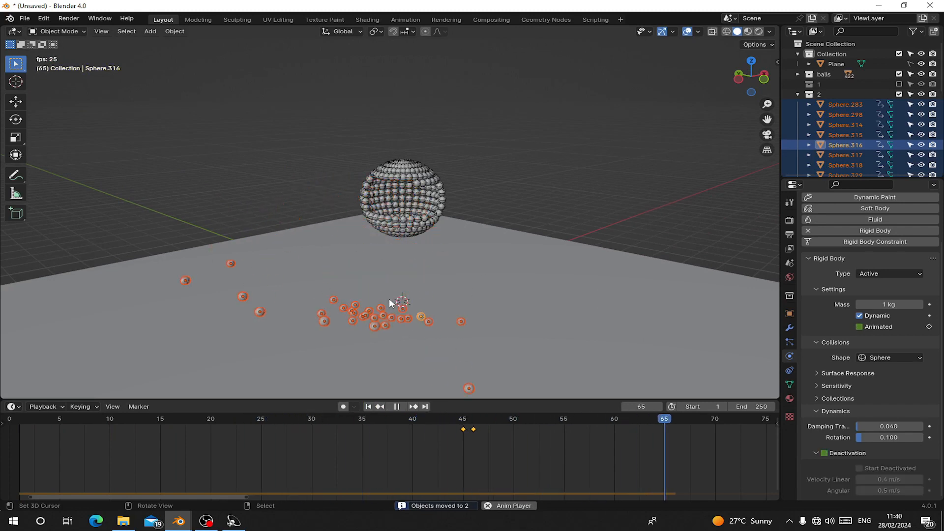
{"action": "key", "text": "space"}
{"action": "left_click", "coordinate": [370, 407]}
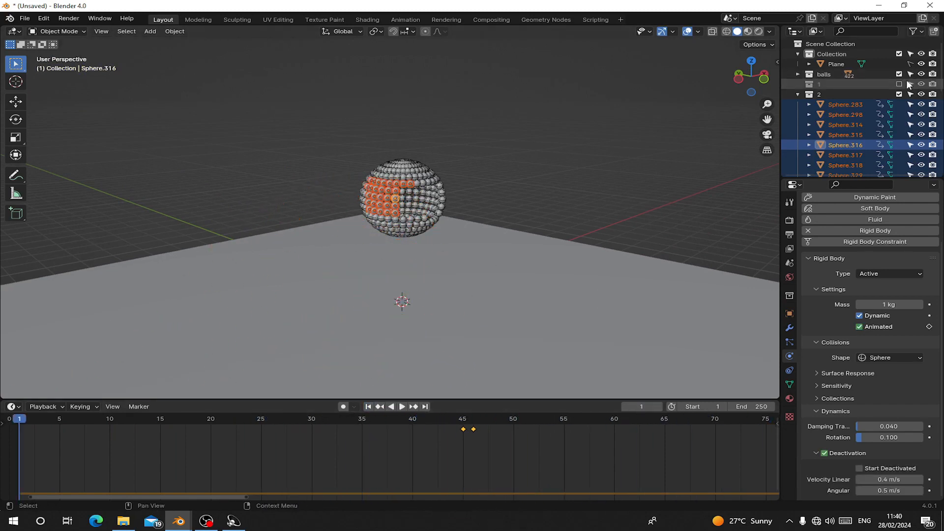
- Include collection 1 in the view layer again, deselect the balls, and replay the simulation from the start to check both blocks' releases
{"action": "left_click", "coordinate": [899, 84]}
{"action": "key", "text": "space"}
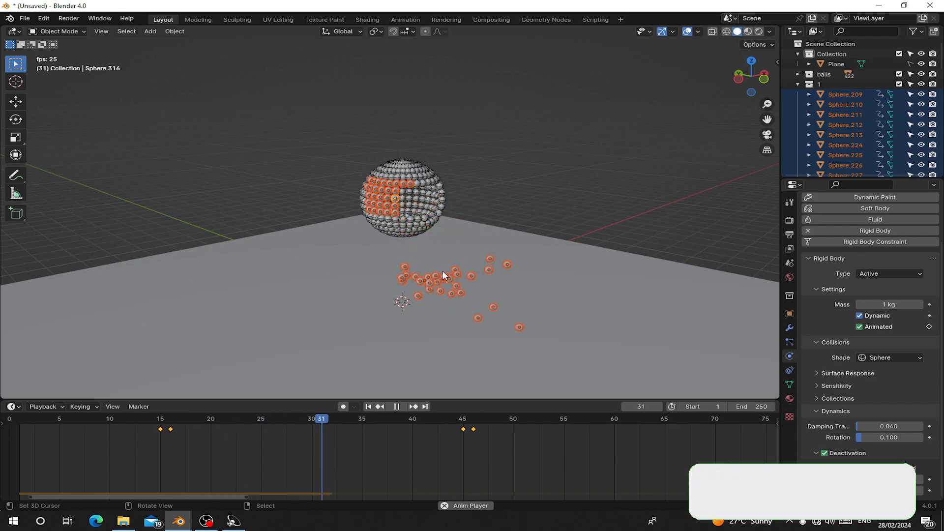
{"action": "right_click", "coordinate": [378, 309]}
{"action": "scroll", "coordinate": [413, 324], "scroll_direction": "down", "scroll_amount": 1}
{"action": "middle_click_drag", "start_coordinate": [412, 324], "coordinate": [395, 323]}
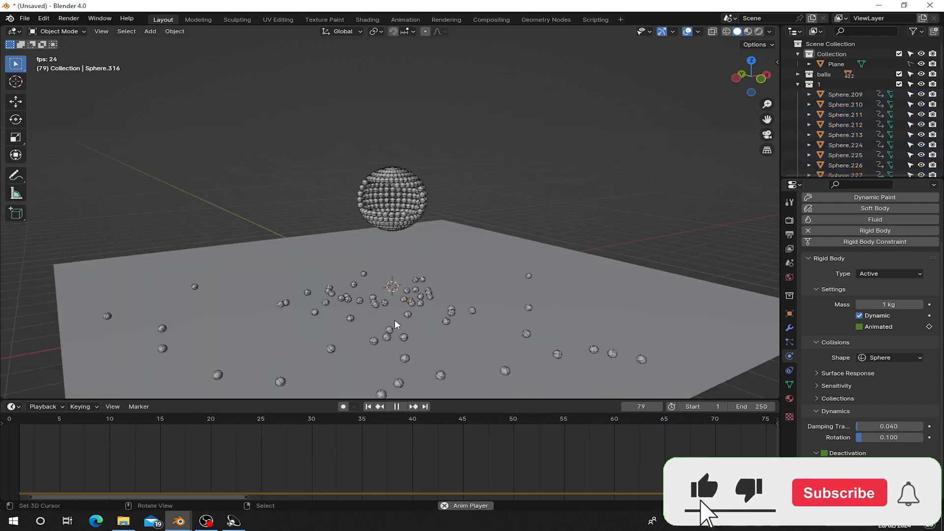
{"action": "key", "text": "space"}
{"action": "left_click", "coordinate": [371, 406]}
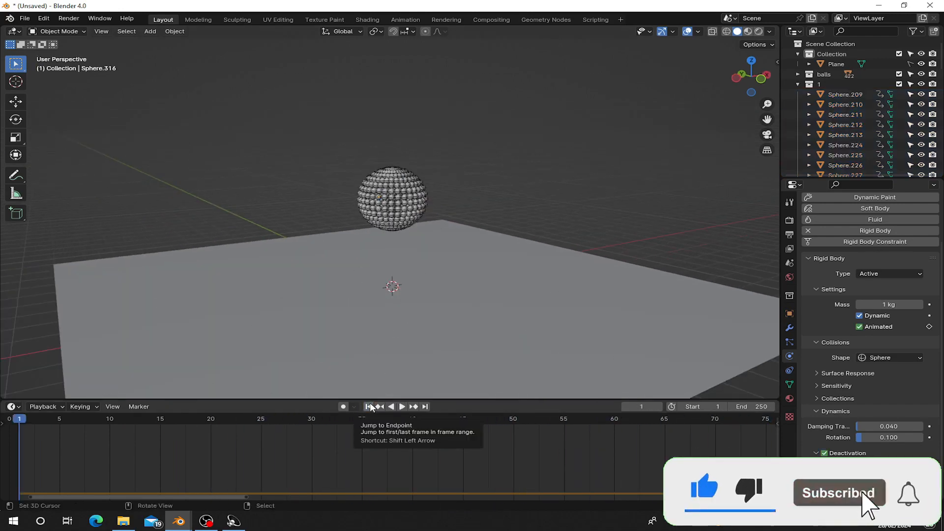
{"action": "key", "text": "space"}
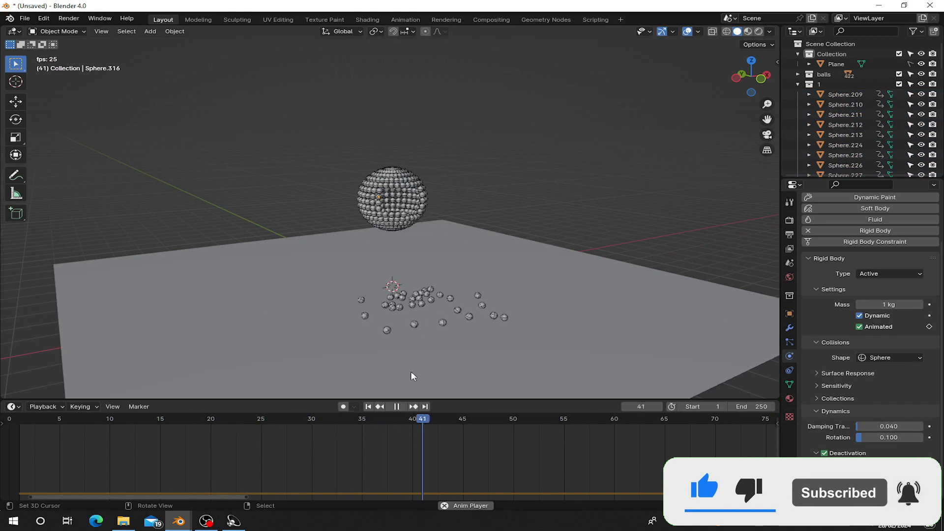
- Exclude collections 1 and 2 from the view layer and stop the playback
{"action": "left_click", "coordinate": [899, 84]}
{"action": "left_click", "coordinate": [899, 94]}
{"action": "key", "text": "space"}
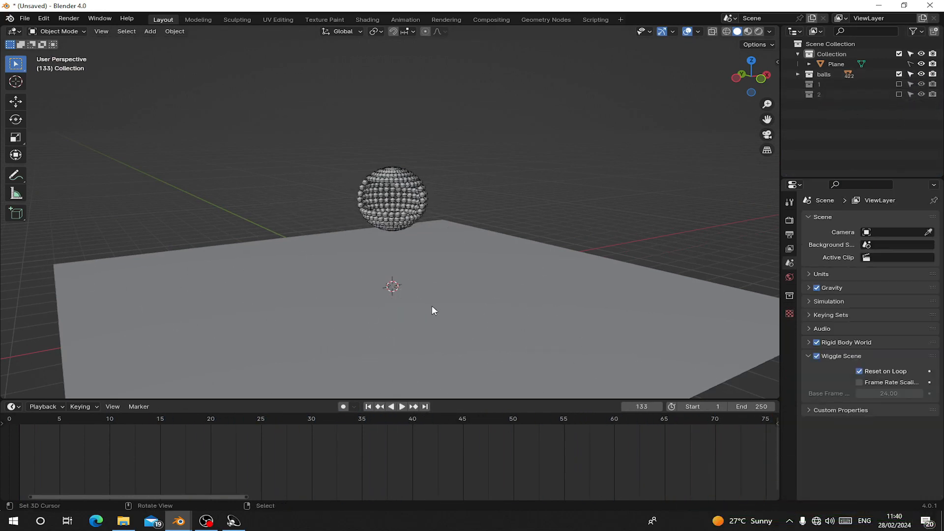
- Select a ball on the lower rim of the gap and insert keyframes for enabled Animated and Deactivation at frame 70
{"action": "scroll", "coordinate": [603, 438], "scroll_direction": "down", "scroll_amount": 3}
{"action": "left_click_drag", "start_coordinate": [382, 437], "coordinate": [355, 438]}
{"action": "scroll", "coordinate": [370, 280], "scroll_direction": "up", "scroll_amount": 2}
{"action": "scroll", "coordinate": [370, 282], "scroll_direction": "up", "scroll_amount": 2}
{"action": "left_click", "coordinate": [408, 218]}
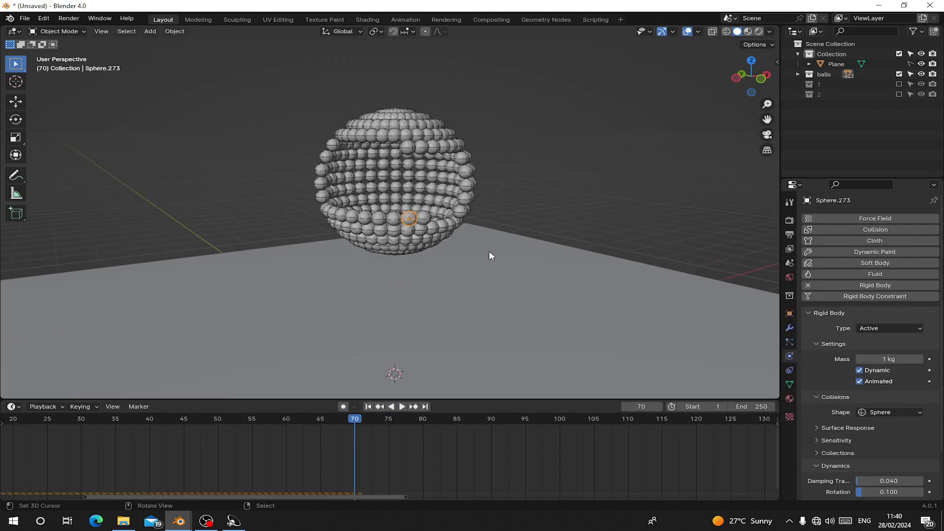
{"action": "right_click", "coordinate": [859, 378]}
{"action": "left_click", "coordinate": [819, 355]}
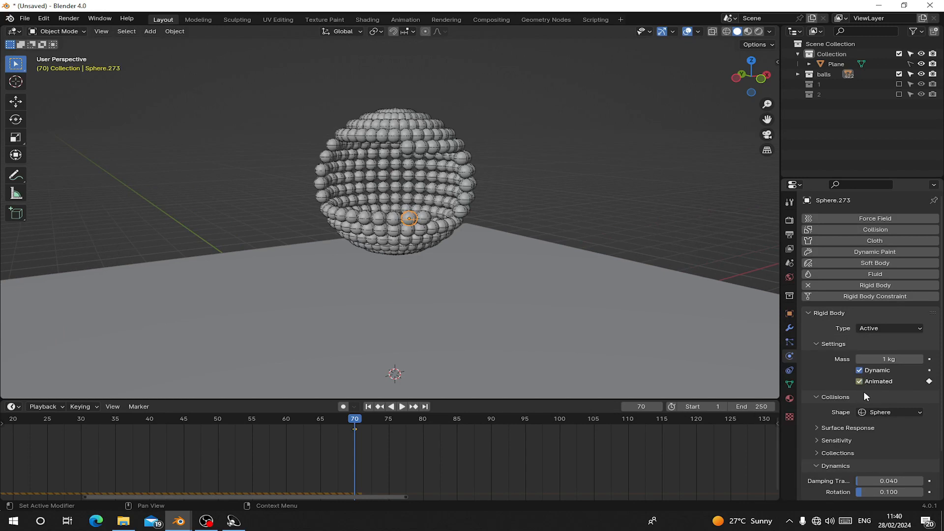
{"action": "scroll", "coordinate": [864, 392], "scroll_direction": "down", "scroll_amount": 3}
- Disable Animated and Deactivation for the lower rim ball at frame 71 and keyframe both settings
{"action": "key", "text": "Right"}
{"action": "left_click", "coordinate": [860, 327]}
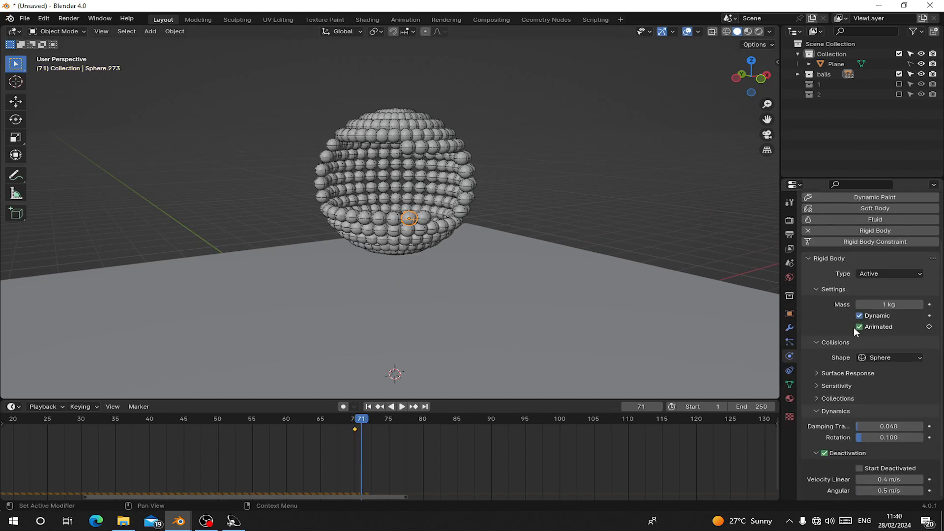
{"action": "left_click", "coordinate": [929, 327]}
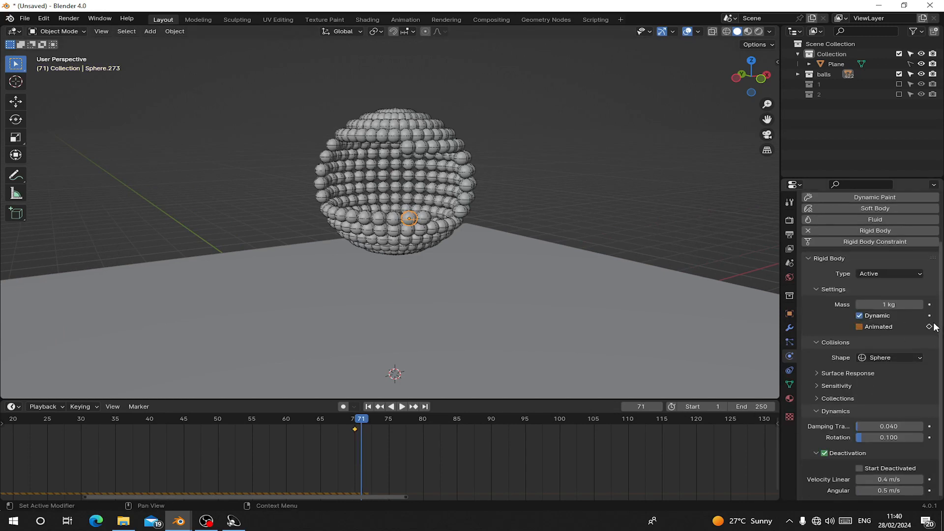
{"action": "left_click", "coordinate": [828, 453]}
{"action": "right_click", "coordinate": [827, 450]}
{"action": "left_click", "coordinate": [807, 369]}
- Box-select the lower part of the cluster and link the lower rim ball's animation data to the selected balls
{"action": "key", "text": "b"}
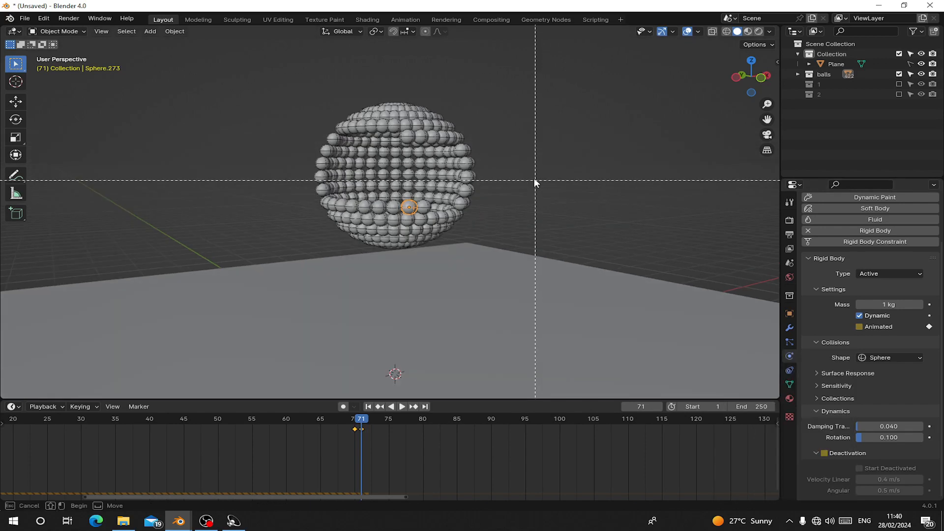
{"action": "left_click_drag", "start_coordinate": [312, 153], "coordinate": [467, 233]}
{"action": "middle_click_drag", "start_coordinate": [440, 231], "coordinate": [431, 204]}
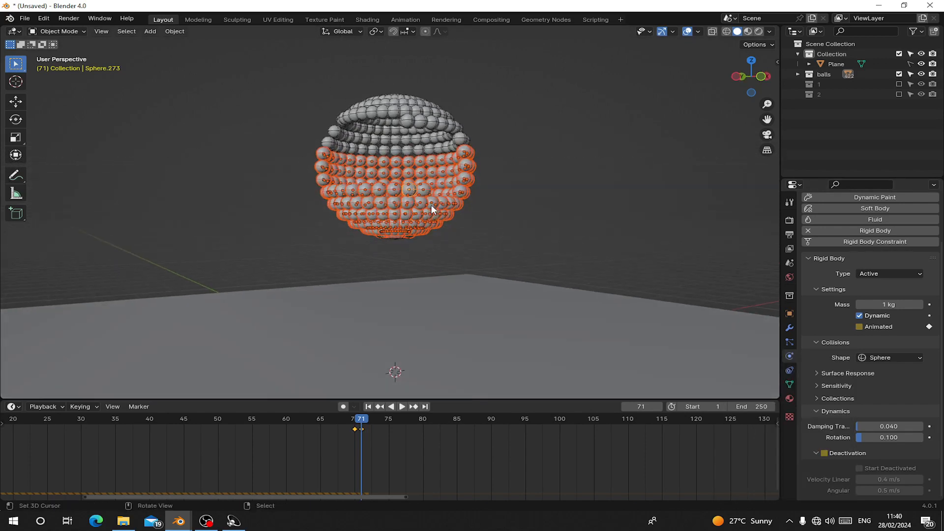
{"action": "key", "text": "ctrl+l"}
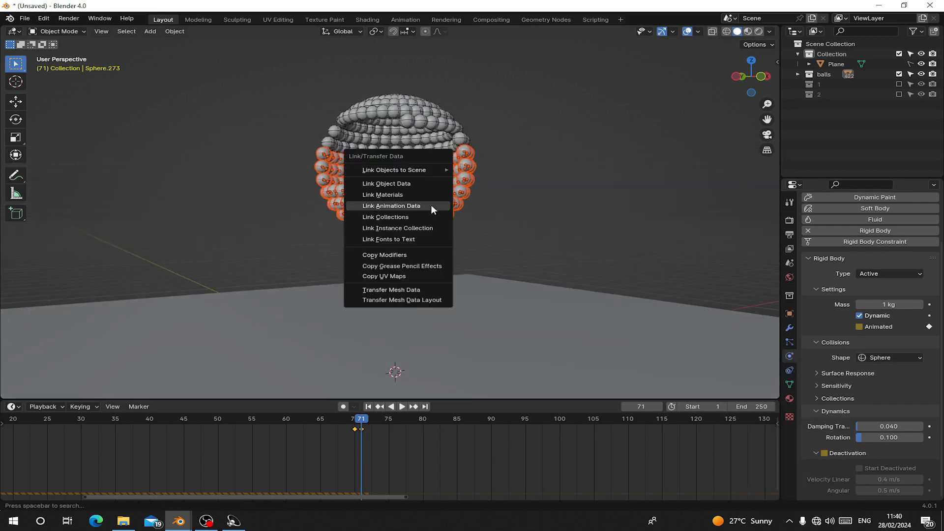
{"action": "left_click", "coordinate": [432, 206]}
- Move the selected lower balls to a new collection named 3
{"action": "key", "text": "m"}
{"action": "left_click", "coordinate": [431, 205]}
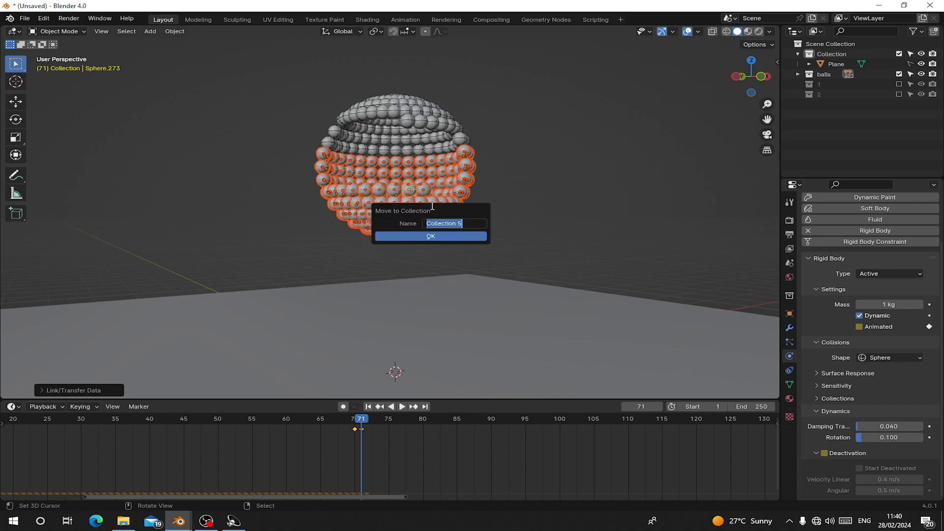
{"action": "type", "text": "3"}
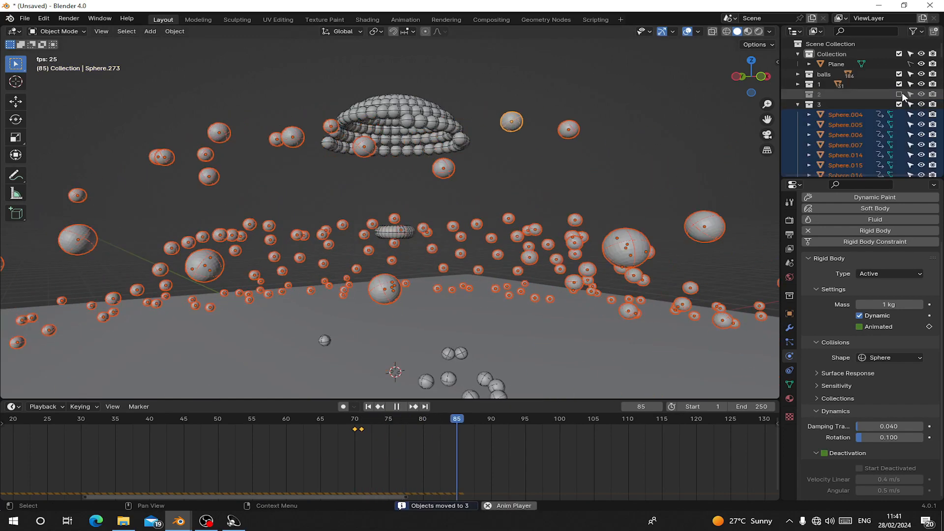
- Include collection 2 in the view layer again and play the release simulation from the first frame
{"action": "left_click", "coordinate": [900, 93]}
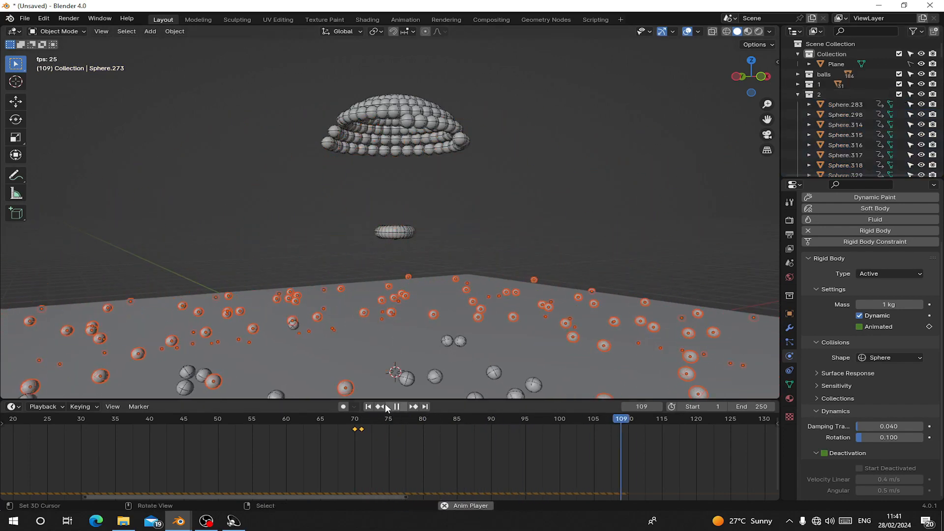
{"action": "left_click", "coordinate": [368, 407]}
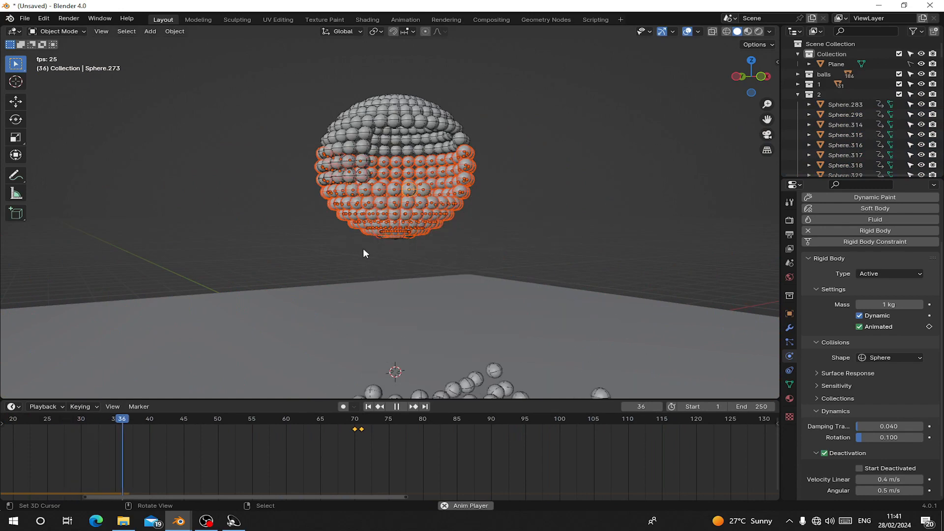
{"action": "right_click", "coordinate": [363, 249]}
{"action": "middle_click_drag", "start_coordinate": [415, 276], "coordinate": [465, 284]}
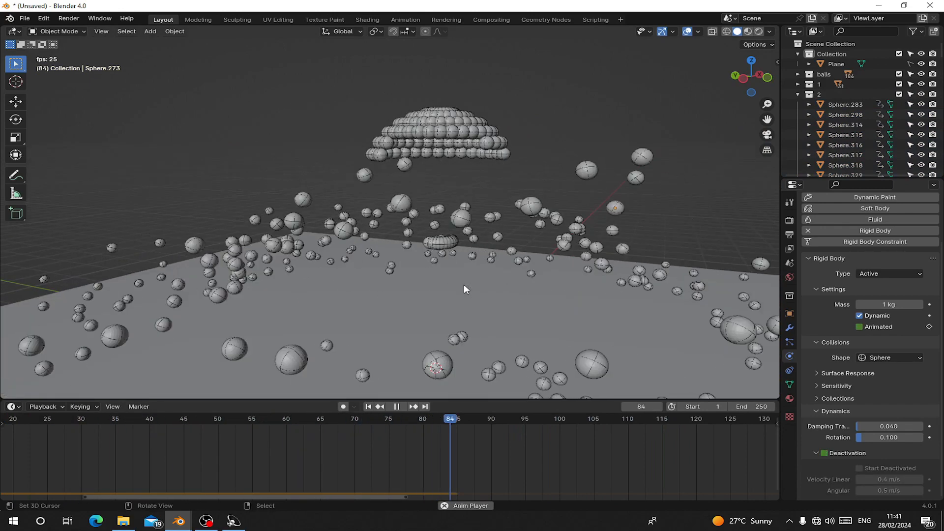
{"action": "left_click", "coordinate": [399, 407]}
{"action": "left_click", "coordinate": [368, 407]}
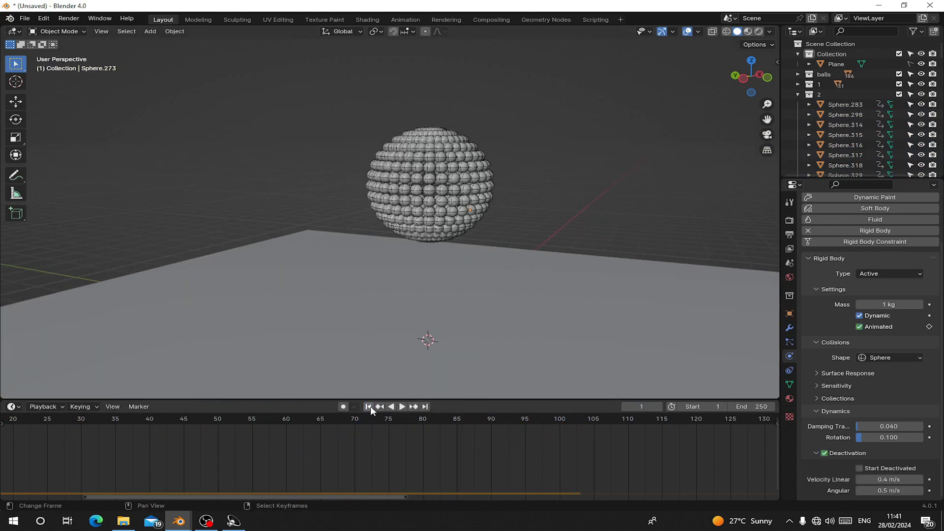
{"action": "key", "text": "space"}
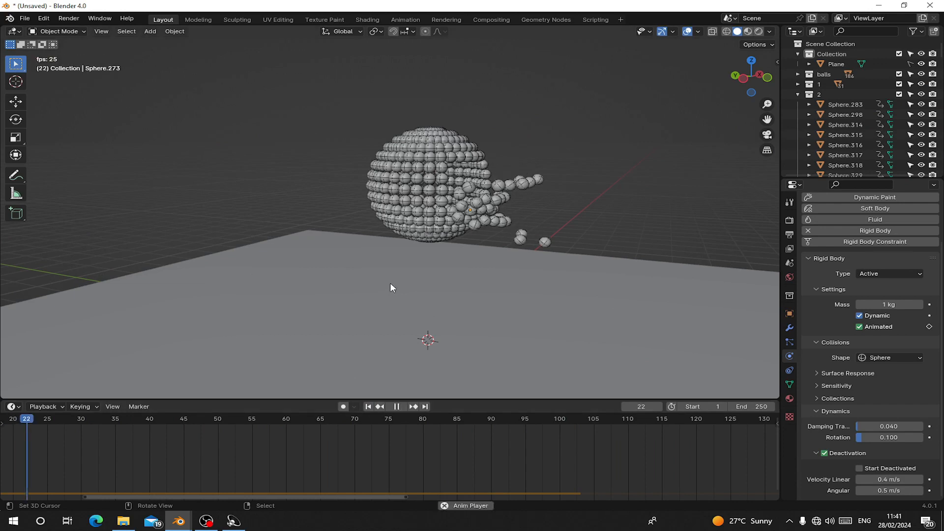
- Select all balls of collection 1 and join them with rigid body constraints using Connect
{"action": "left_click", "coordinate": [798, 94]}
{"action": "left_click", "coordinate": [821, 84]}
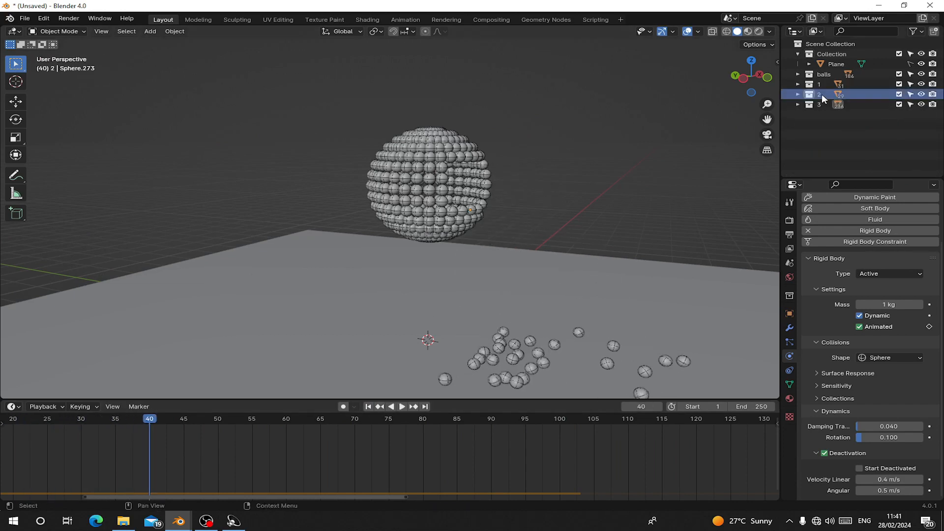
{"action": "right_click", "coordinate": [820, 84]}
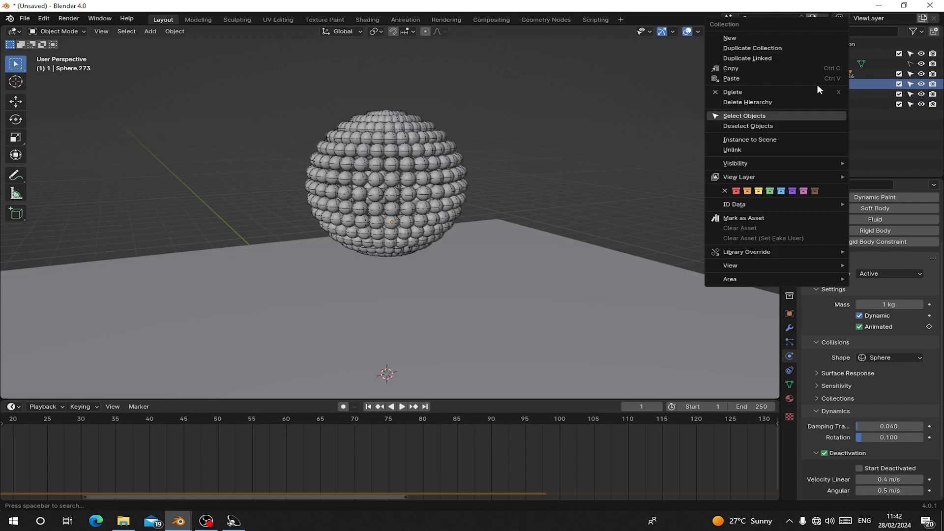
{"action": "left_click", "coordinate": [740, 117]}
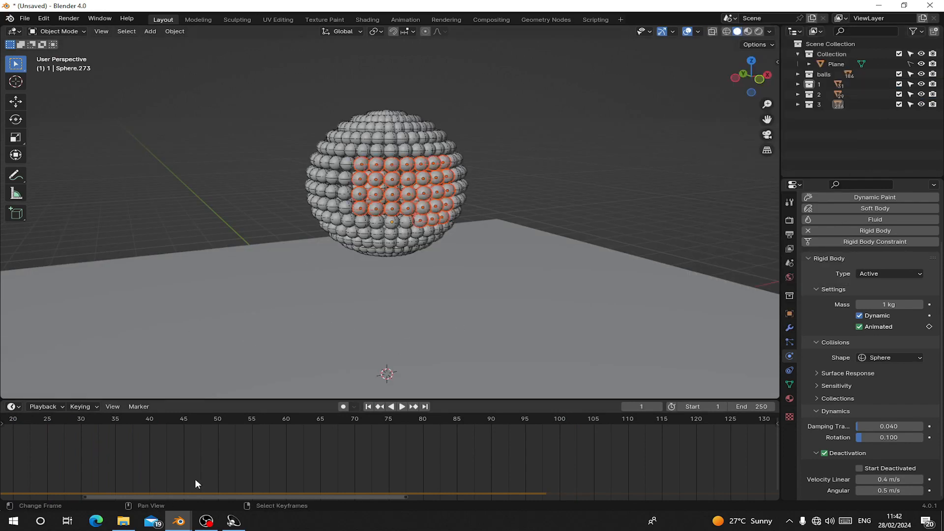
{"action": "left_click", "coordinate": [185, 33]}
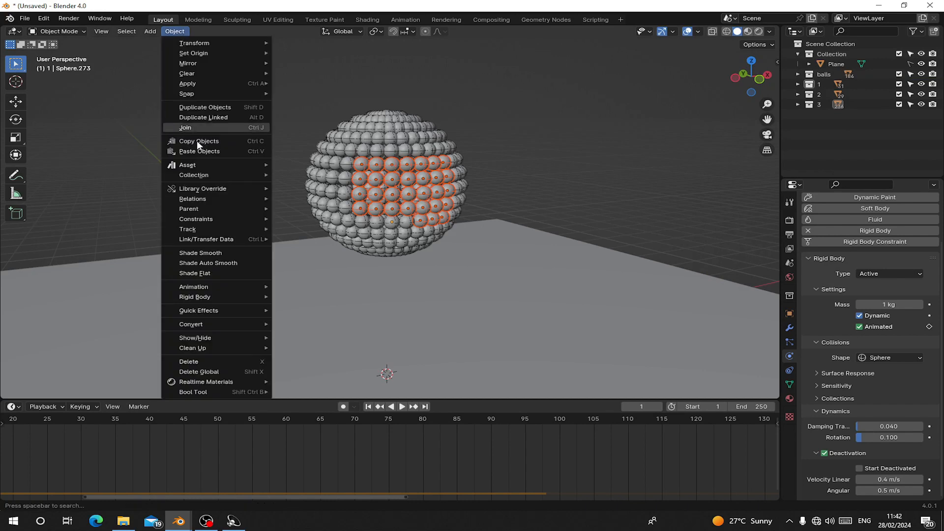
{"action": "mouse_move", "coordinate": [205, 296]}
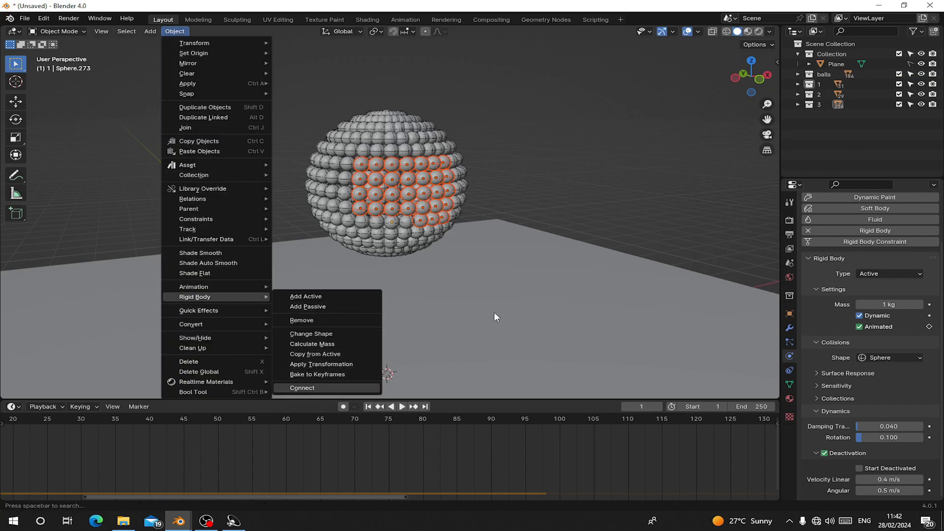
{"action": "key", "text": "Return"}
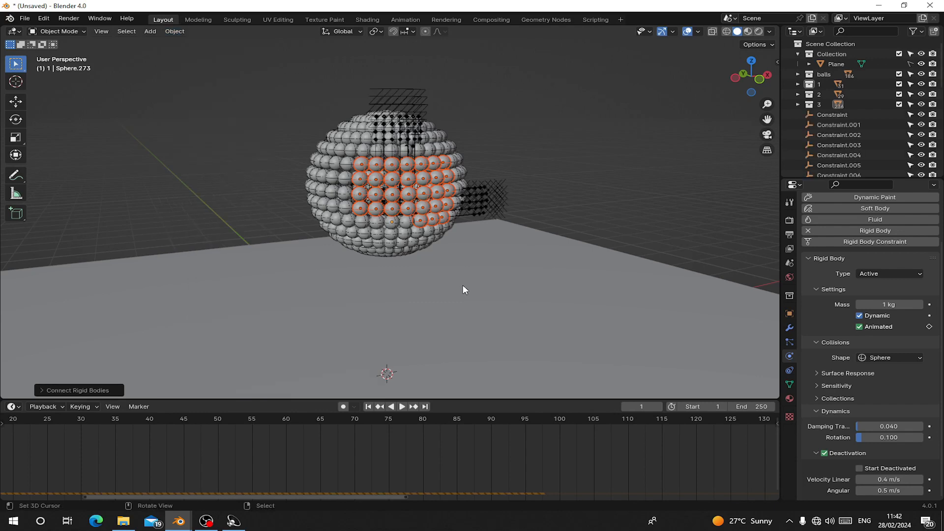
- Play the simulation to examine how the connected balls of collection 1 fall from the cluster
{"action": "scroll", "coordinate": [465, 291], "scroll_direction": "down", "scroll_amount": 5}
{"action": "key", "text": "space"}
{"action": "scroll", "coordinate": [439, 228], "scroll_direction": "up", "scroll_amount": 3}
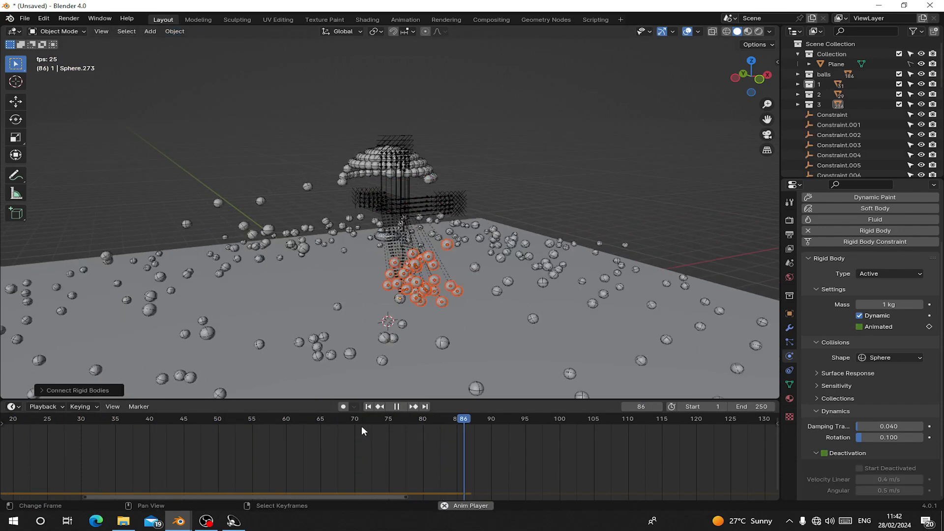
{"action": "middle_click_drag", "start_coordinate": [364, 273], "coordinate": [399, 270]}
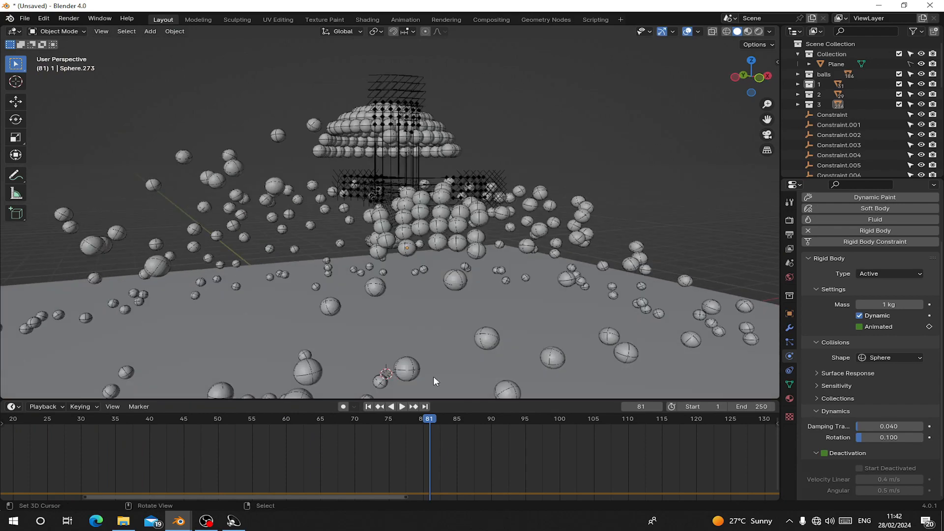
{"action": "mouse_move", "coordinate": [430, 439]}
{"action": "left_mouse_down"}
{"action": "mouse_move", "coordinate": [388, 443]}
{"action": "mouse_move", "coordinate": [480, 450]}
{"action": "mouse_move", "coordinate": [373, 460]}
{"action": "mouse_move", "coordinate": [300, 441]}
{"action": "mouse_move", "coordinate": [431, 447]}
{"action": "left_mouse_up"}
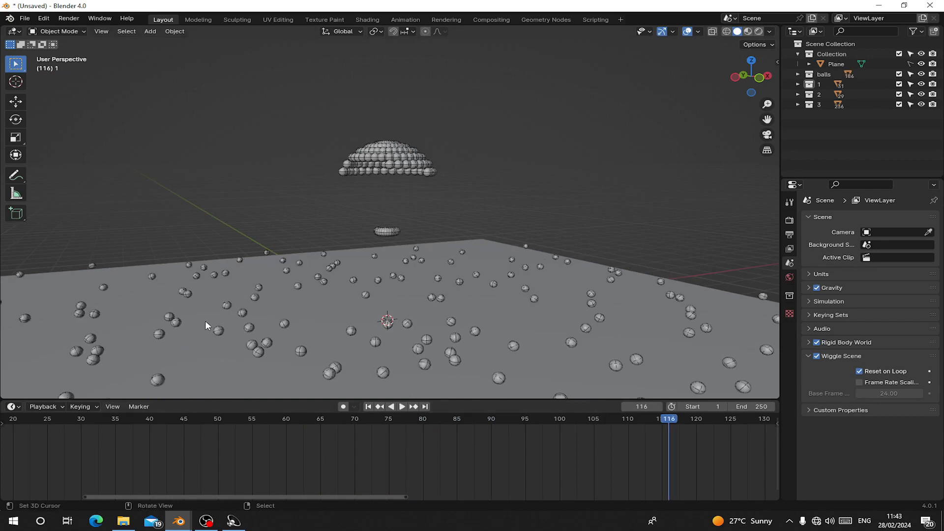
- Switch to the Blender window with the fractured wall scene, return to frame 1 and move the force field sphere away from the wall
{"action": "mouse_move", "coordinate": [179, 521]}
{"action": "left_click", "coordinate": [161, 494]}
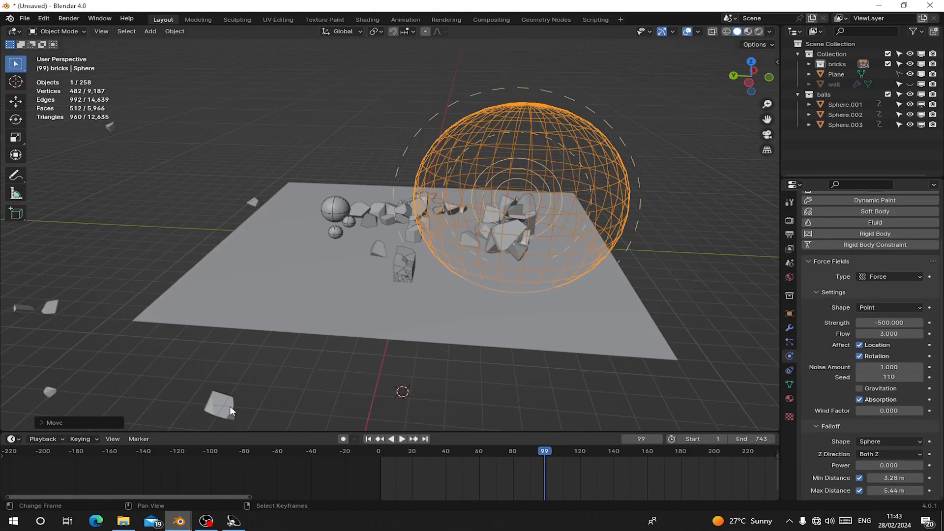
{"action": "left_click", "coordinate": [369, 439]}
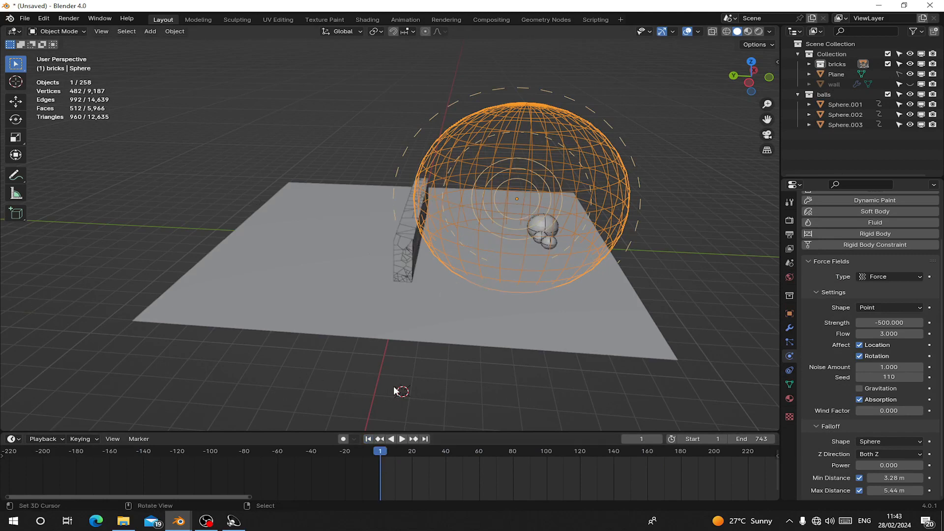
{"action": "scroll", "coordinate": [426, 315], "scroll_direction": "down", "scroll_amount": 2}
{"action": "key", "text": "g"}
{"action": "left_click", "coordinate": [253, 193]}
- Replay the wall simulation and select each of the three balls at frame 1 to examine their keyframes
{"action": "key", "text": "space"}
{"action": "middle_click_drag", "start_coordinate": [498, 312], "coordinate": [375, 265]}
{"action": "scroll", "coordinate": [468, 301], "scroll_direction": "up", "scroll_amount": 3}
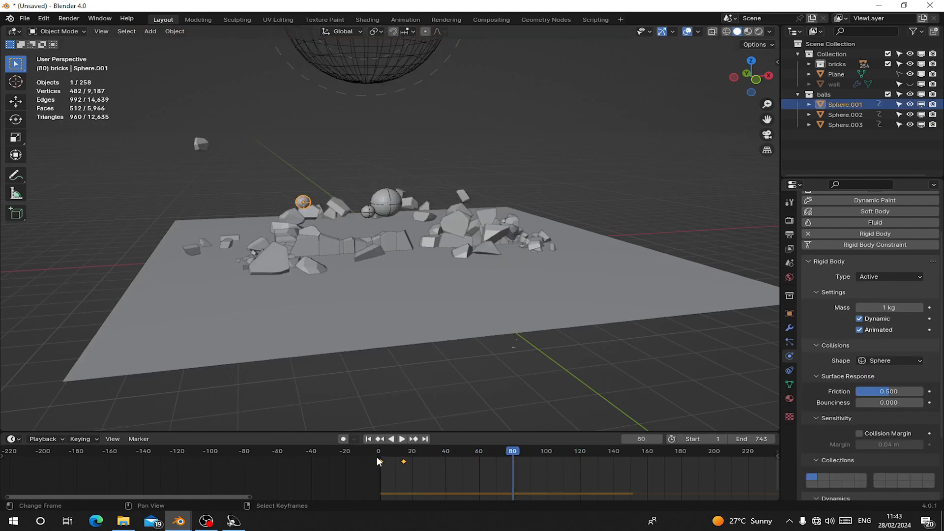
{"action": "left_click", "coordinate": [368, 440]}
{"action": "left_click", "coordinate": [476, 277]}
{"action": "left_click", "coordinate": [414, 265]}
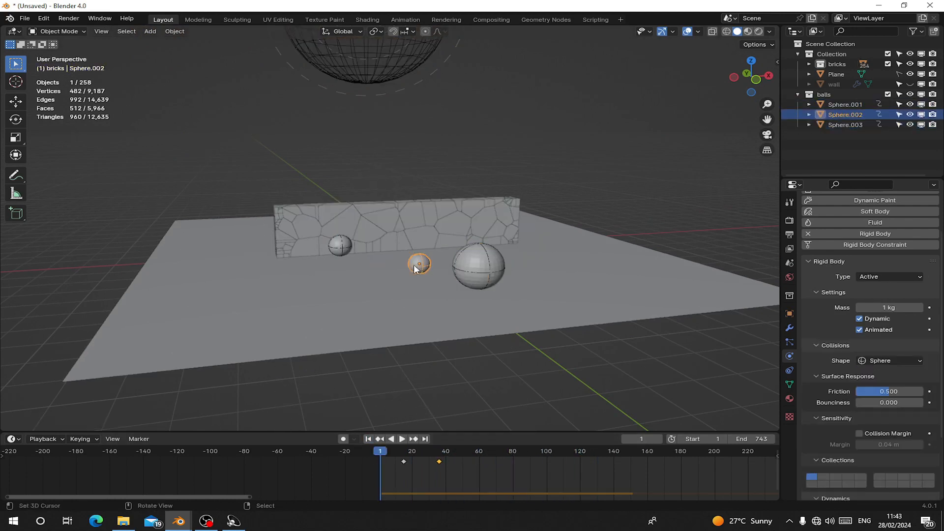
{"action": "left_click", "coordinate": [340, 245]}
{"action": "key", "text": "space"}
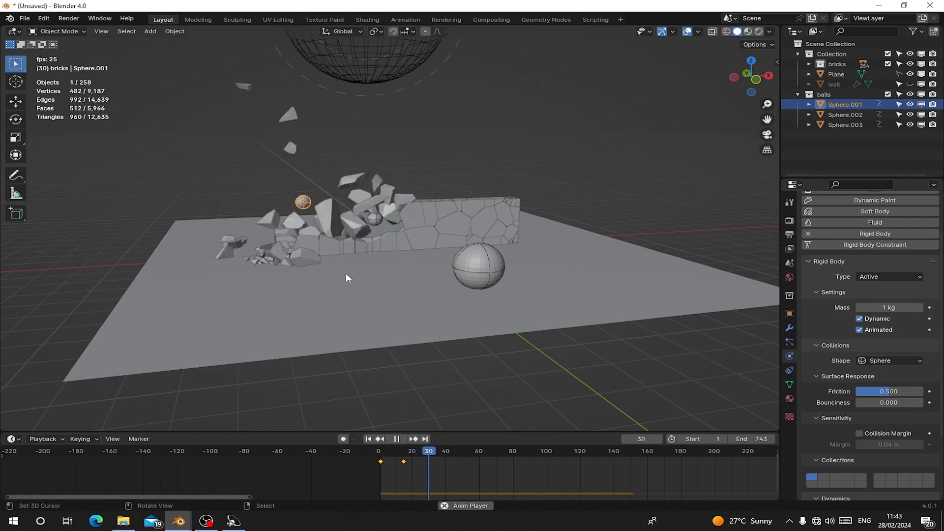
{"action": "key", "text": "space"}
- Select individual wall pieces during playback to examine their keyframes and Animated state
{"action": "left_click", "coordinate": [310, 234]}
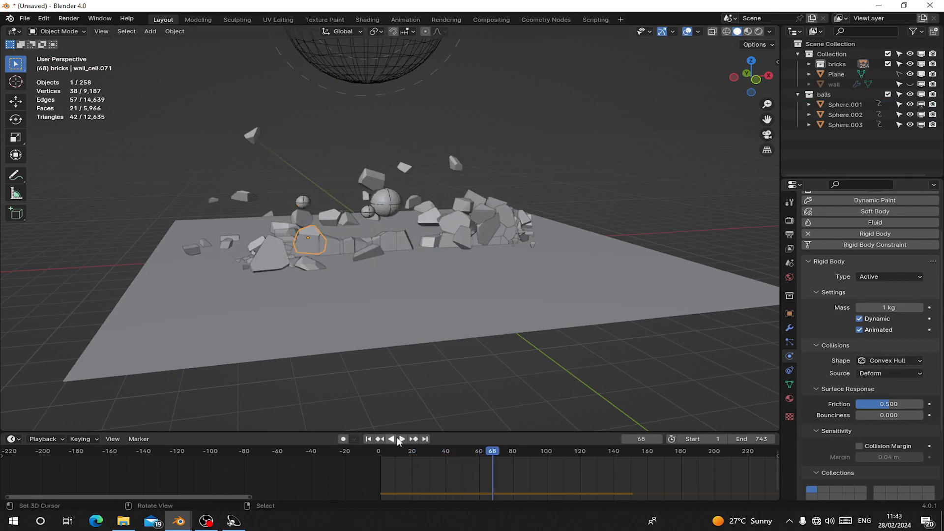
{"action": "mouse_move", "coordinate": [428, 487]}
{"action": "left_mouse_down"}
{"action": "mouse_move", "coordinate": [417, 486]}
{"action": "mouse_move", "coordinate": [548, 491]}
{"action": "mouse_move", "coordinate": [440, 491]}
{"action": "left_mouse_up"}
{"action": "key", "text": "space"}
{"action": "key", "text": "Escape"}
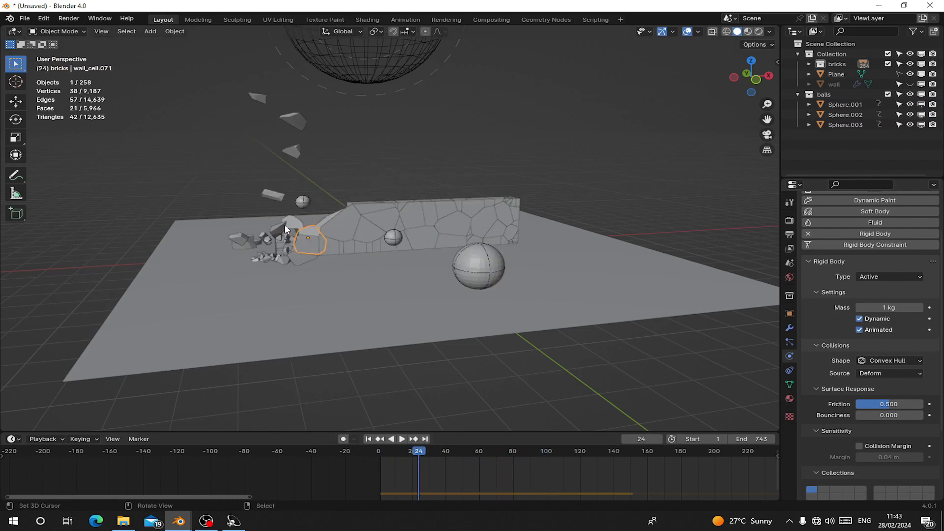
{"action": "left_click", "coordinate": [281, 222]}
{"action": "key", "text": "space"}
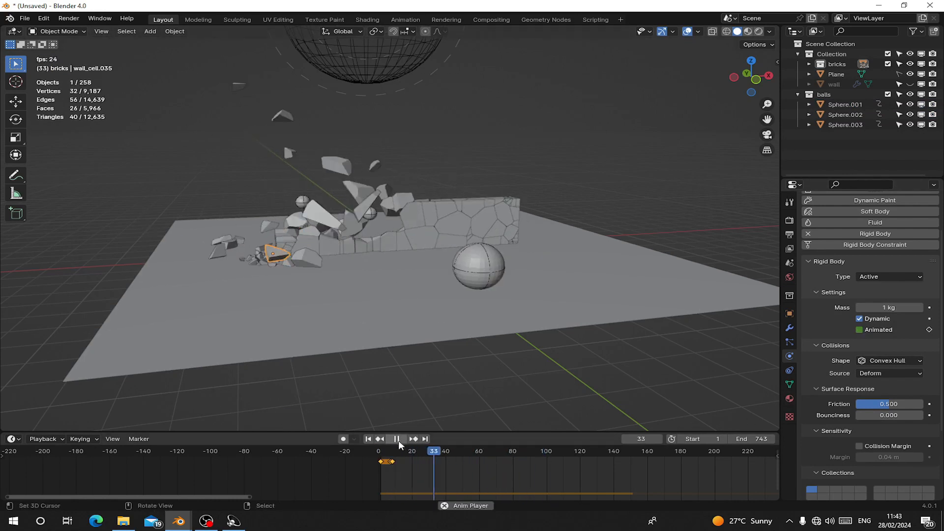
{"action": "key", "text": "shift+Left"}
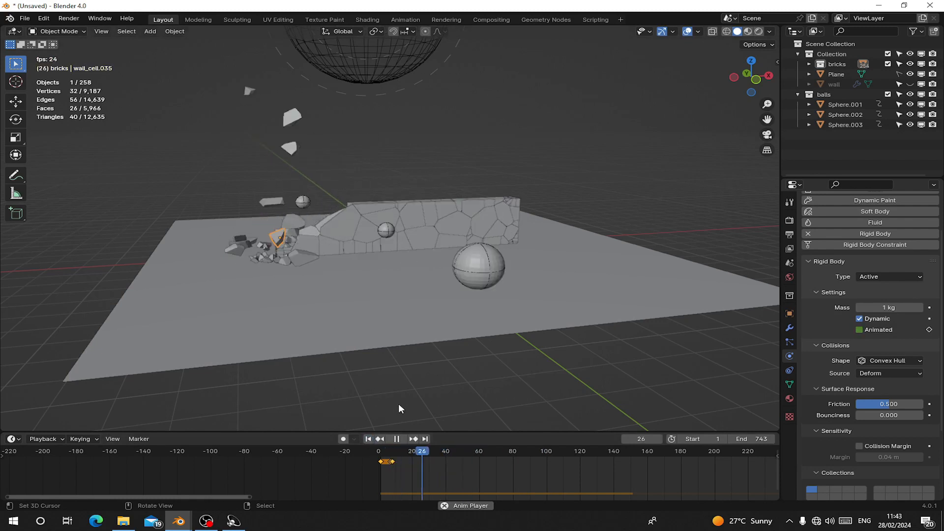
{"action": "key", "text": "space"}
- Select the force field sphere, review its force settings and replay the wall simulation from the first frame
{"action": "left_click", "coordinate": [389, 417]}
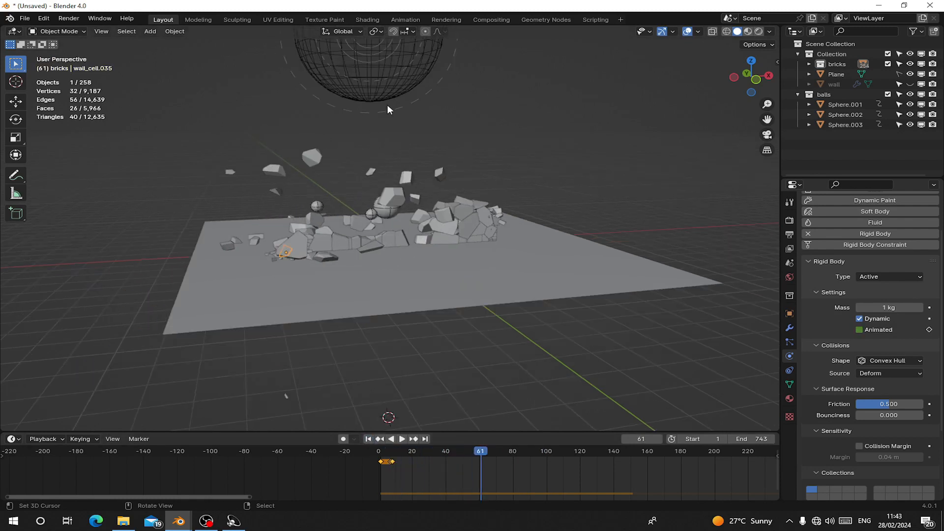
{"action": "right_click", "coordinate": [387, 99]}
{"action": "left_click", "coordinate": [368, 439]}
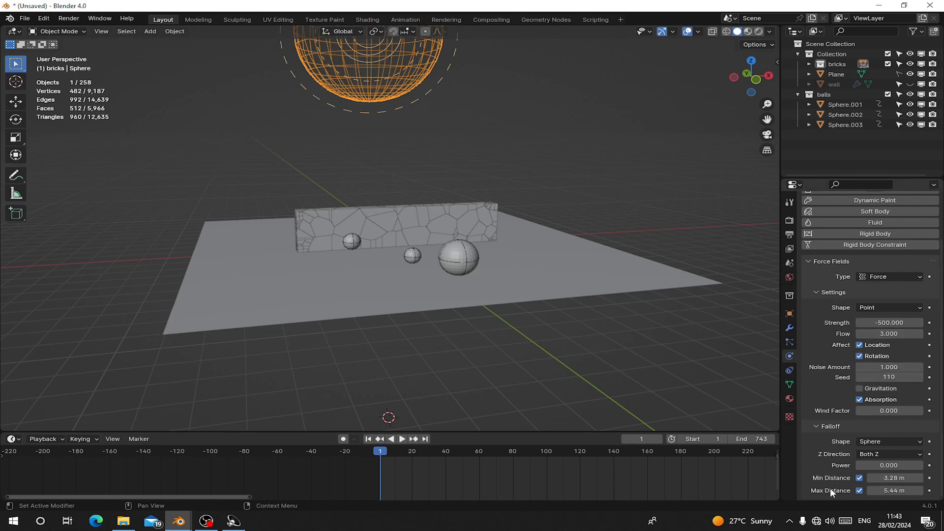
{"action": "key", "text": "space"}
{"action": "scroll", "coordinate": [459, 229], "scroll_direction": "down", "scroll_amount": 3}
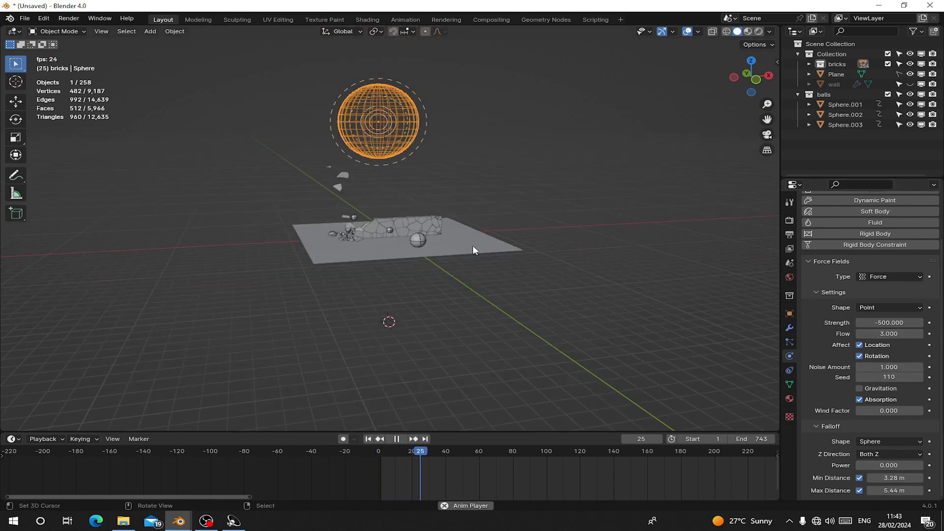
- Restart the simulation and move the force field sphere down onto the wall debris while it plays
{"action": "key", "text": "g"}
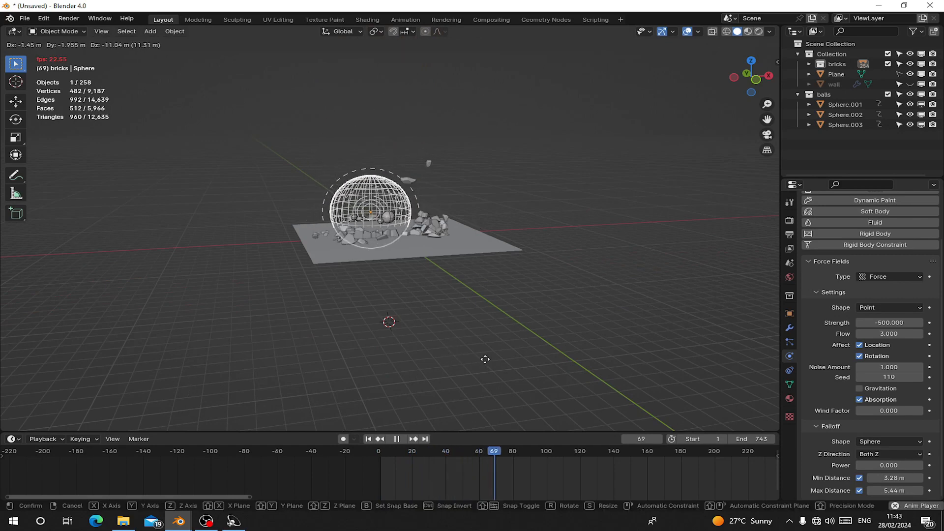
{"action": "key", "text": "Escape"}
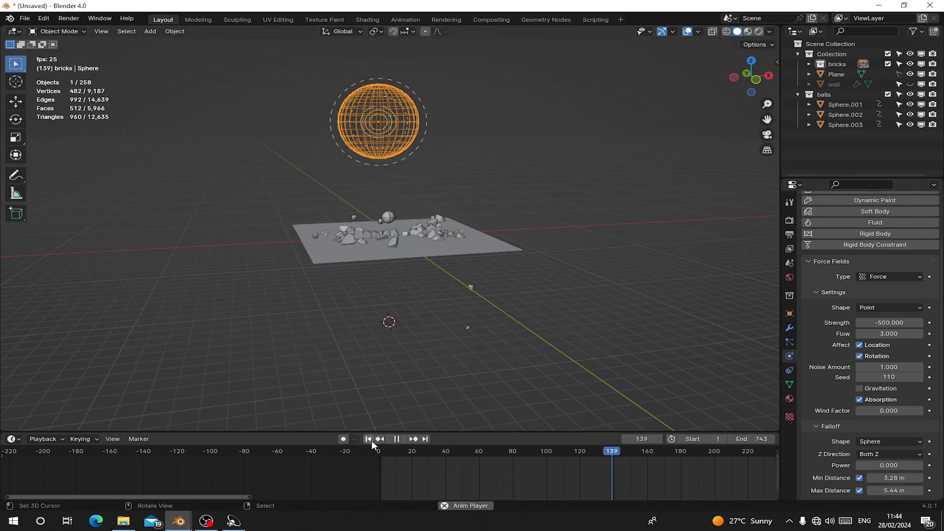
{"action": "left_click", "coordinate": [368, 438]}
{"action": "middle_click_drag", "start_coordinate": [403, 140], "coordinate": [516, 160]}
{"action": "key", "text": "g"}
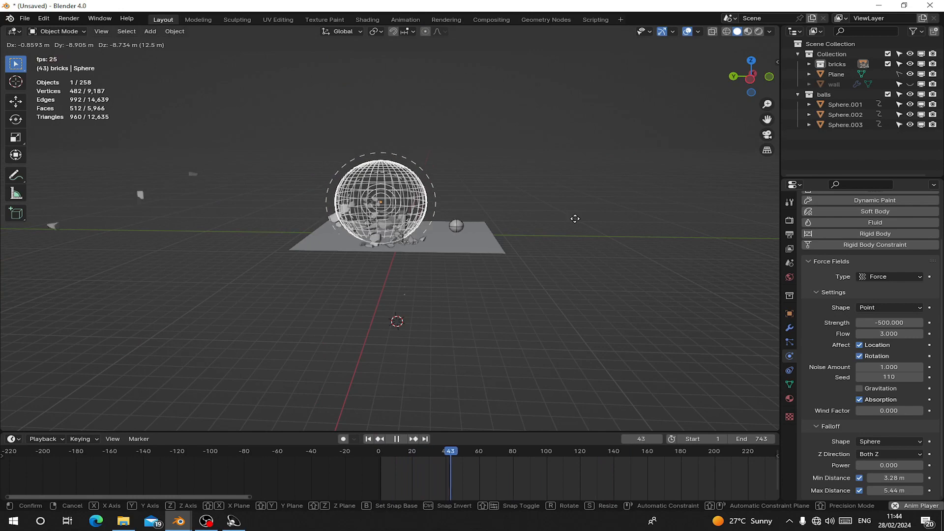
{"action": "left_click", "coordinate": [566, 221]}
{"action": "scroll", "coordinate": [561, 224], "scroll_direction": "up", "scroll_amount": 2}
{"action": "middle_click_drag", "start_coordinate": [561, 223], "coordinate": [476, 226]}
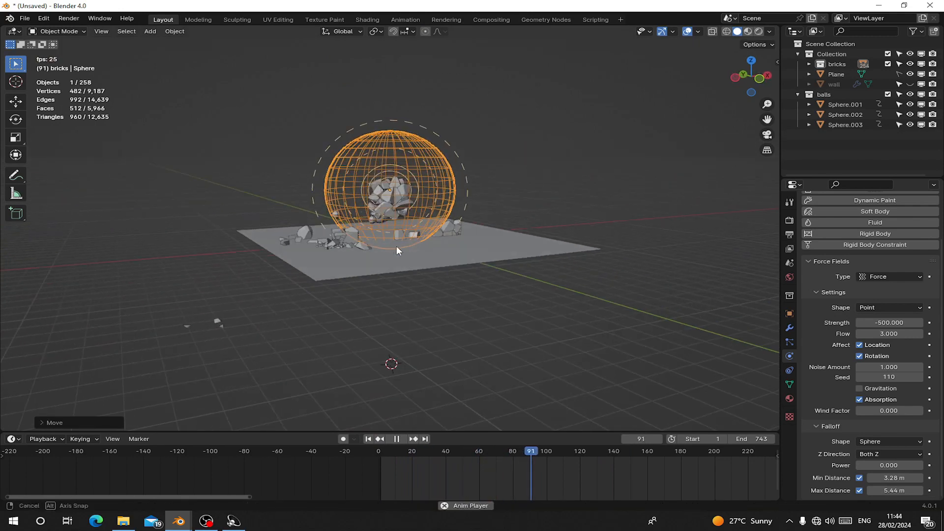
- Move the force field sphere back up above the plane during playback to drop the pieces, and stop the animation
{"action": "middle_click_drag", "start_coordinate": [396, 246], "coordinate": [492, 256]}
{"action": "key", "text": "g"}
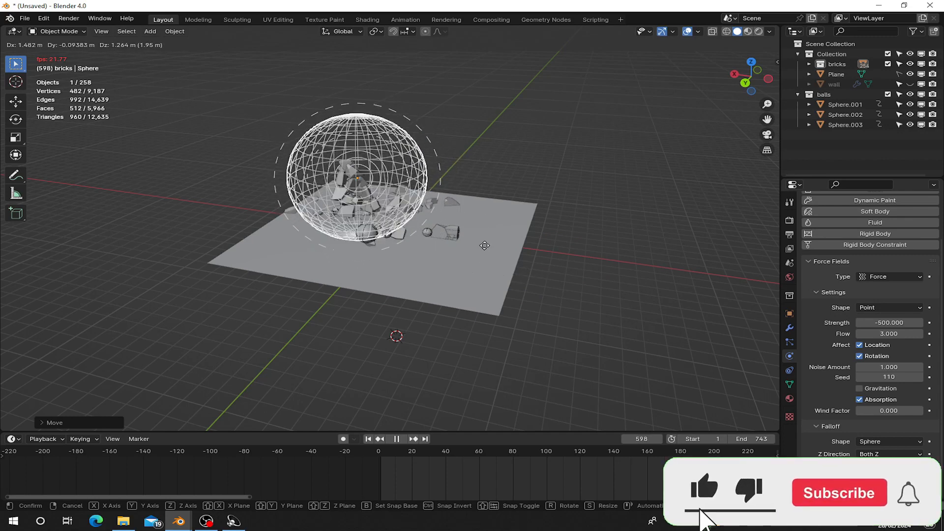
{"action": "left_click", "coordinate": [506, 95]}
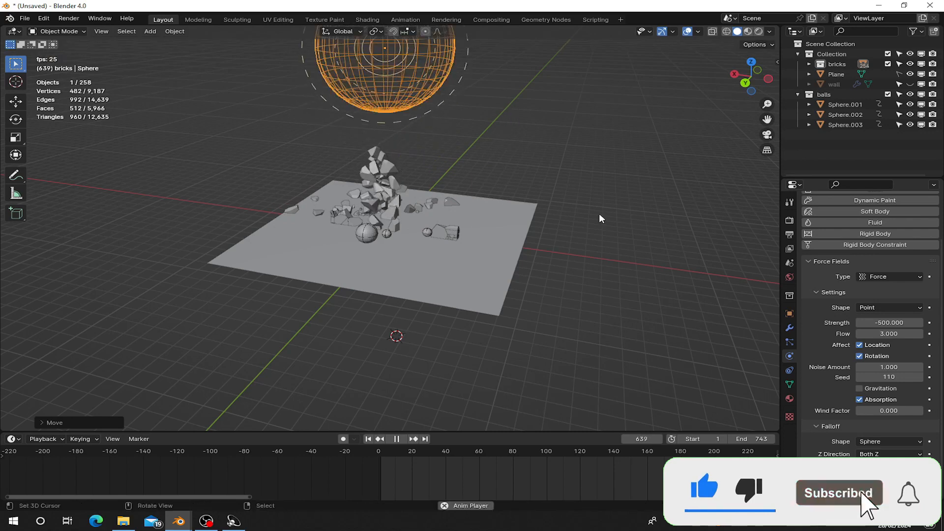
{"action": "middle_click_drag", "start_coordinate": [600, 218], "coordinate": [492, 222]}
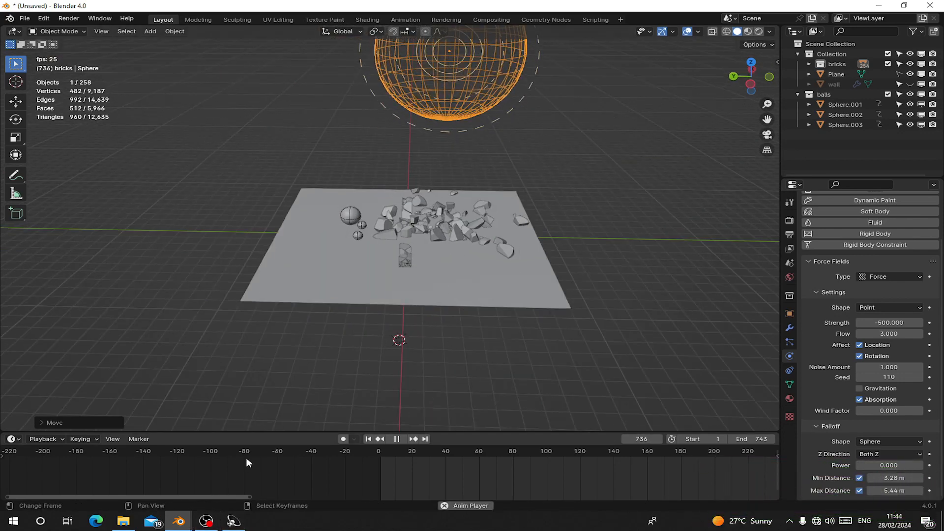
{"action": "left_click", "coordinate": [399, 443]}
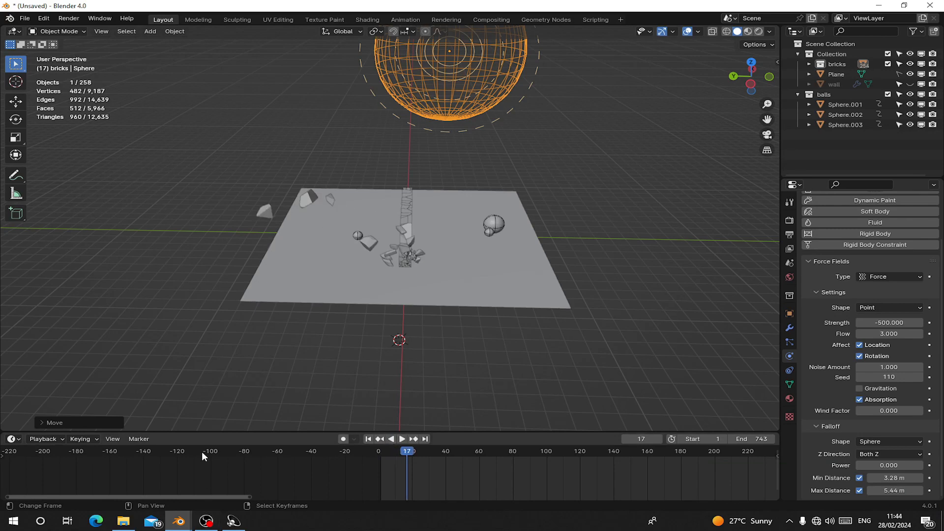